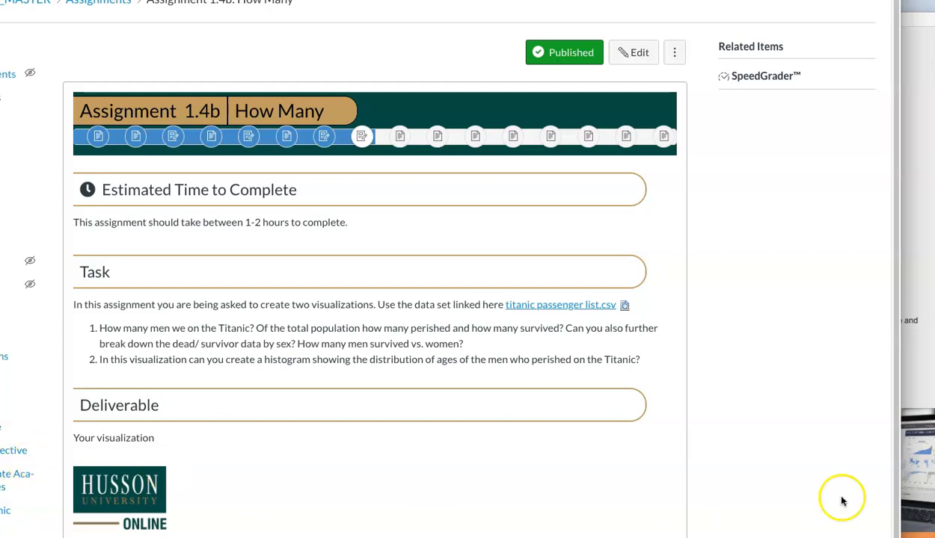
Switch to Tableau and connect to the titanic passenger list CSV in Downloads as a text file
{"action": "left_click", "coordinate": [919, 252]}
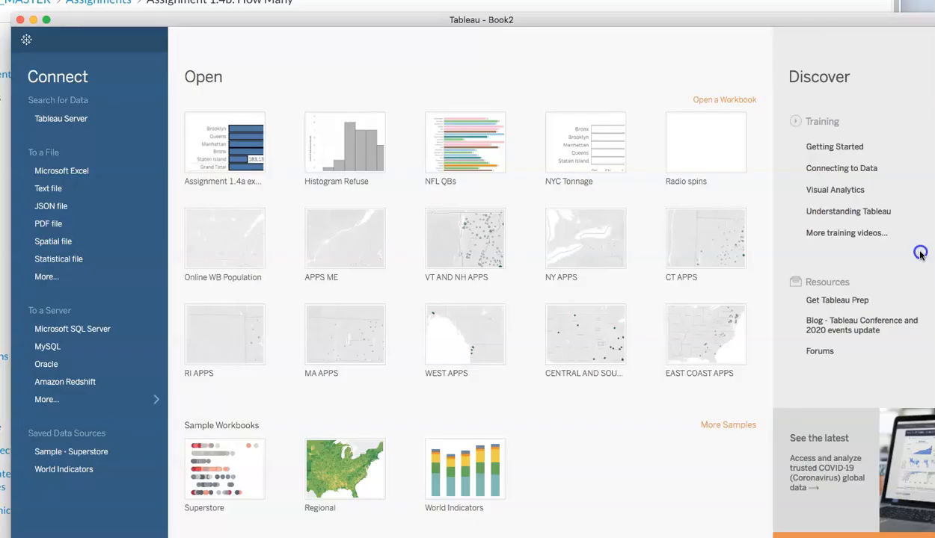
{"action": "left_click_drag", "start_coordinate": [696, 22], "coordinate": [684, 8]}
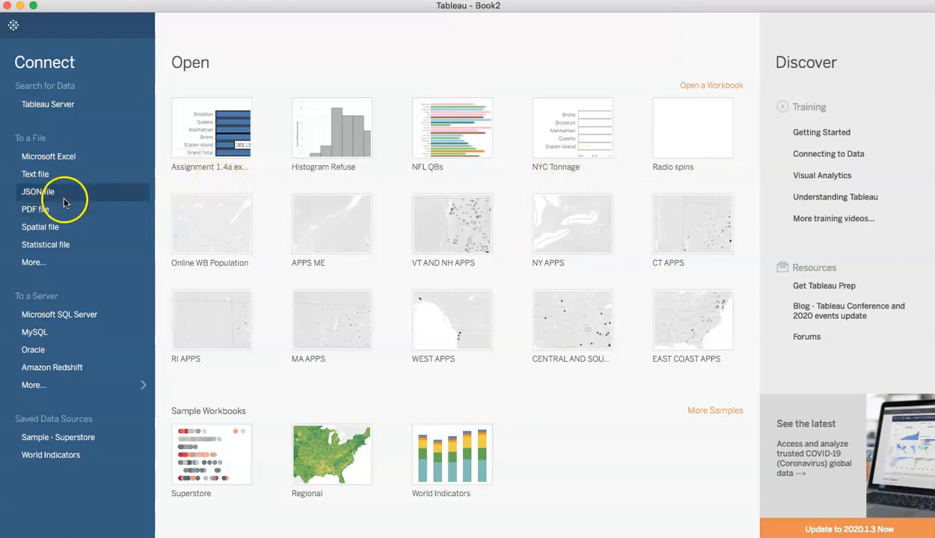
{"action": "left_click", "coordinate": [48, 156]}
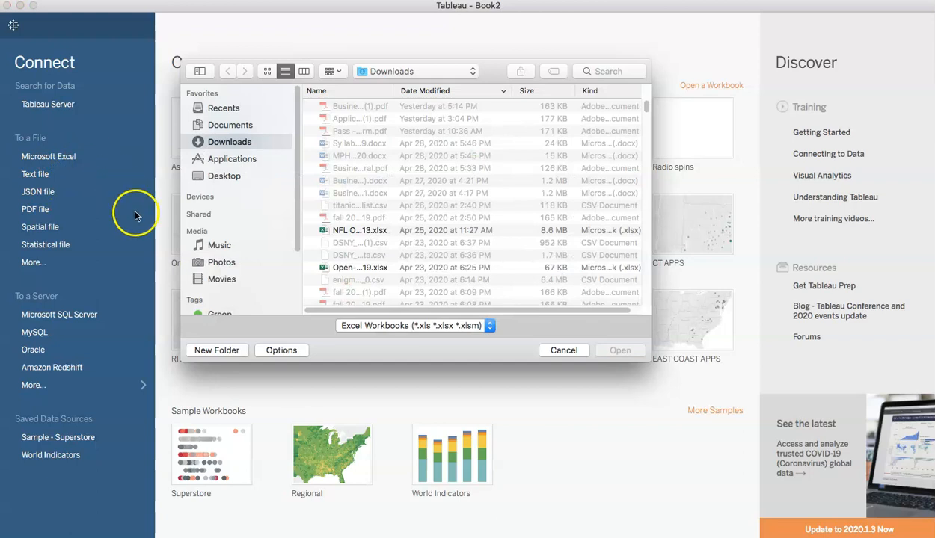
{"action": "left_click", "coordinate": [554, 355]}
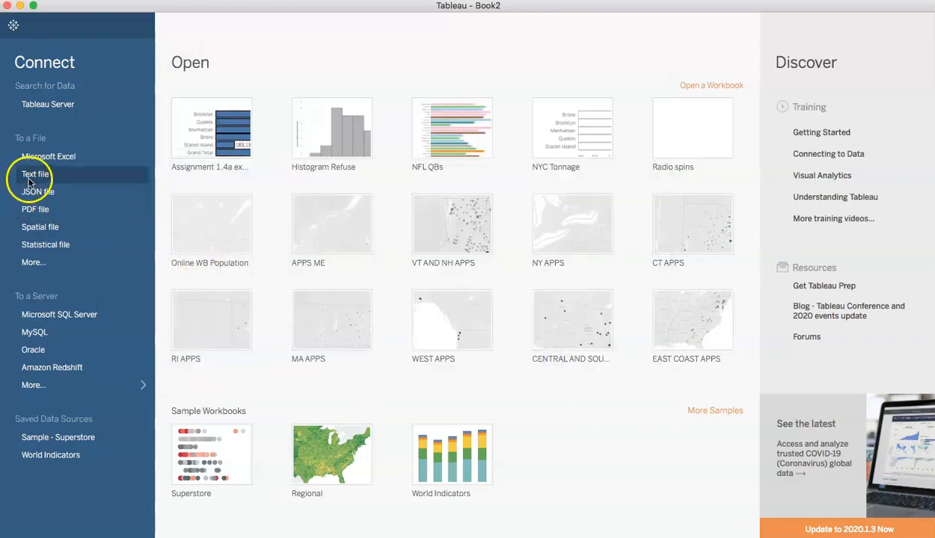
{"action": "left_click", "coordinate": [30, 178]}
{"action": "left_click", "coordinate": [348, 206]}
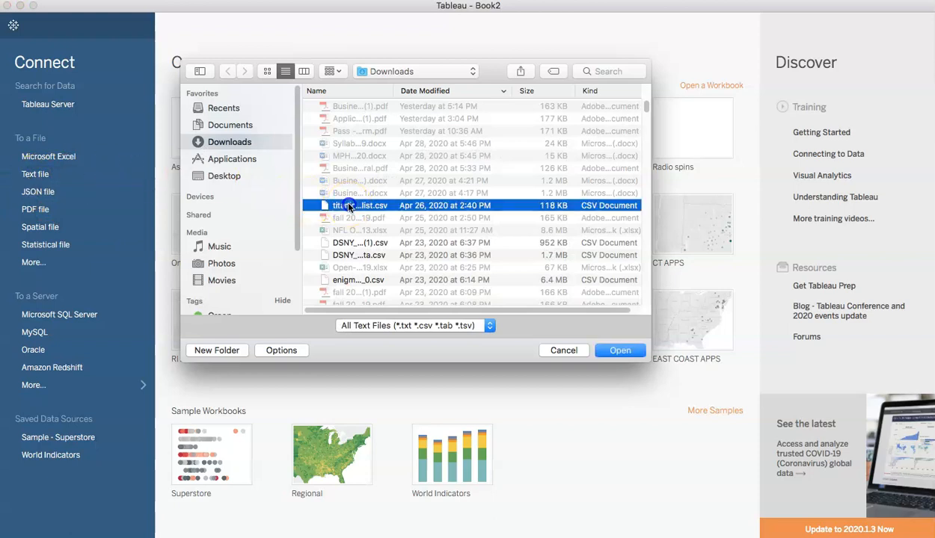
{"action": "left_click", "coordinate": [621, 350]}
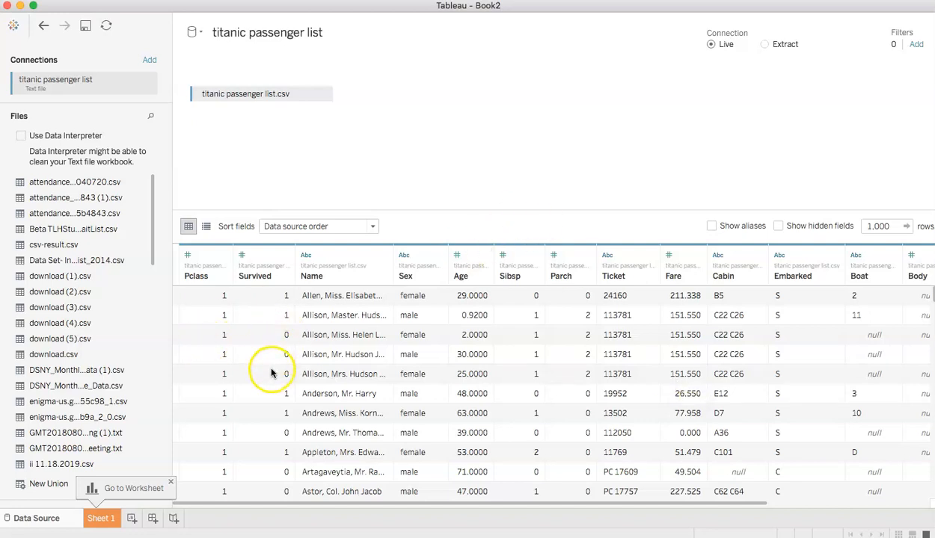
Look through the passenger data preview and go to the Sheet 1 worksheet
{"action": "scroll", "coordinate": [272, 366], "scroll_direction": "down", "scroll_amount": 5}
{"action": "scroll", "coordinate": [272, 367], "scroll_direction": "up", "scroll_amount": 5}
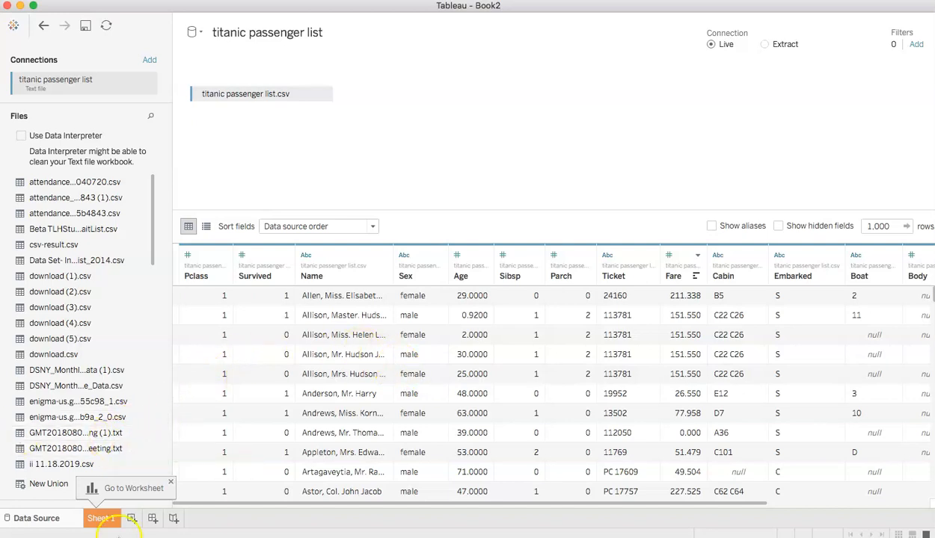
{"action": "left_click", "coordinate": [102, 515]}
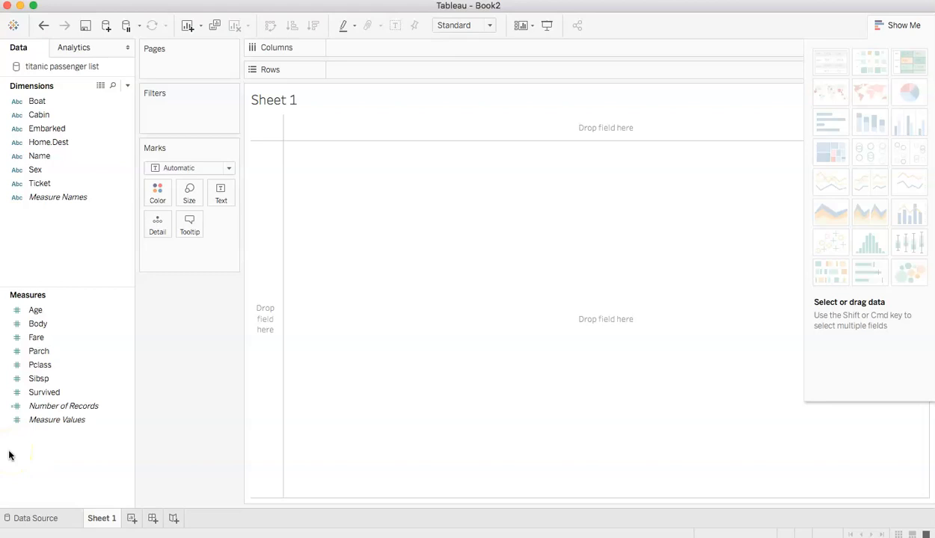
Examine the measures and dimensions available in the titanic passenger list data source
{"action": "left_click", "coordinate": [28, 420]}
{"action": "left_click", "coordinate": [30, 407]}
{"action": "left_click", "coordinate": [45, 392]}
{"action": "left_click", "coordinate": [36, 406]}
{"action": "left_click", "coordinate": [44, 392]}
{"action": "left_click", "coordinate": [86, 104]}
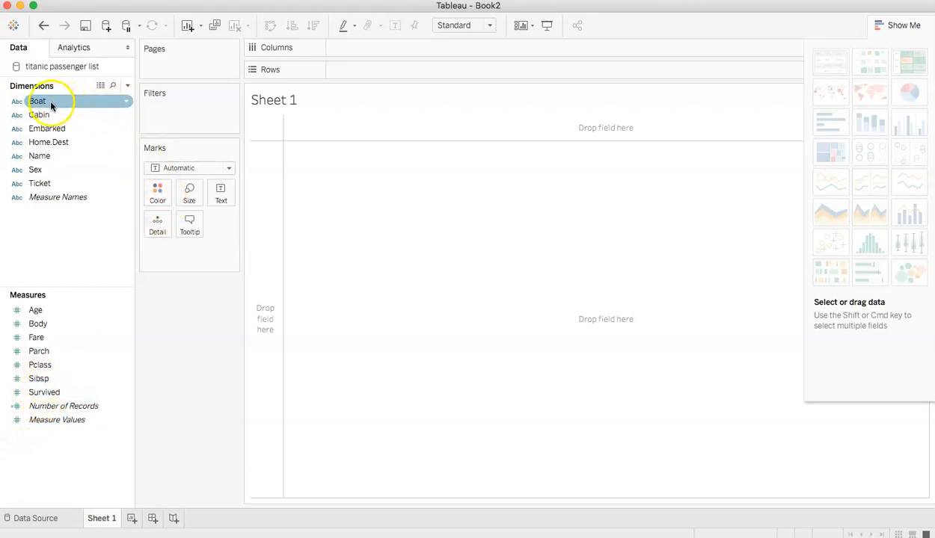
{"action": "left_click", "coordinate": [65, 130]}
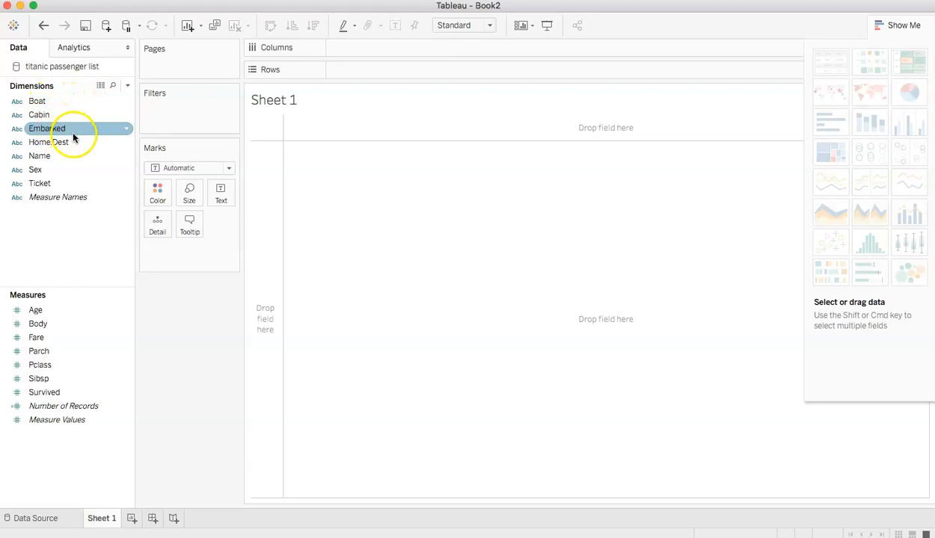
{"action": "left_click", "coordinate": [75, 144]}
{"action": "left_click", "coordinate": [69, 155]}
{"action": "left_click", "coordinate": [36, 183]}
{"action": "left_click", "coordinate": [34, 197]}
{"action": "left_click", "coordinate": [37, 171]}
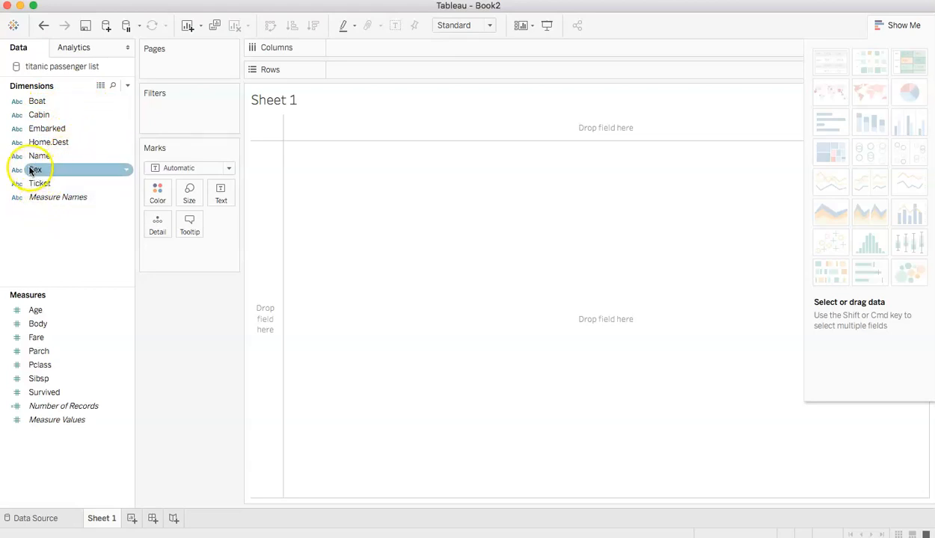
Place the Sex dimension on Columns
{"action": "left_click", "coordinate": [31, 170]}
{"action": "left_click_drag", "start_coordinate": [37, 156], "coordinate": [120, 160]}
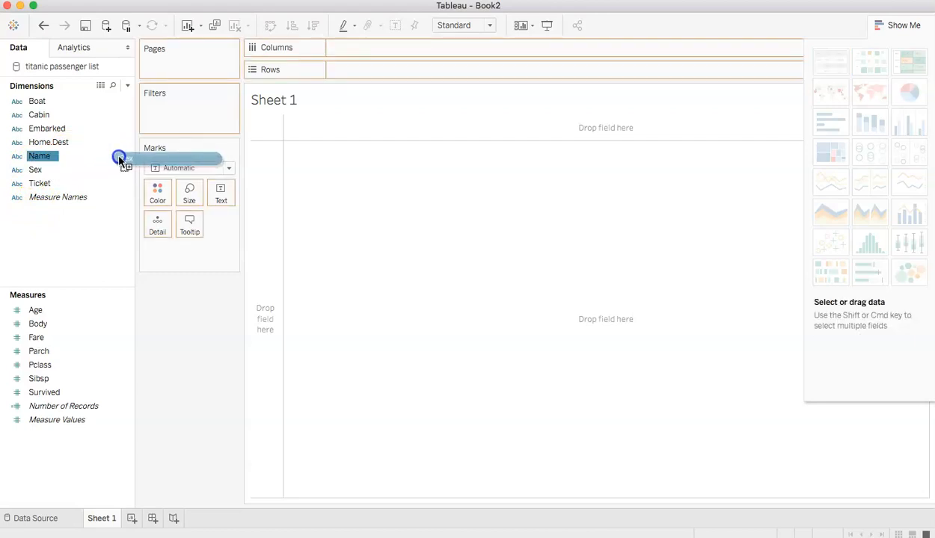
{"action": "left_click_drag", "start_coordinate": [120, 159], "coordinate": [338, 49]}
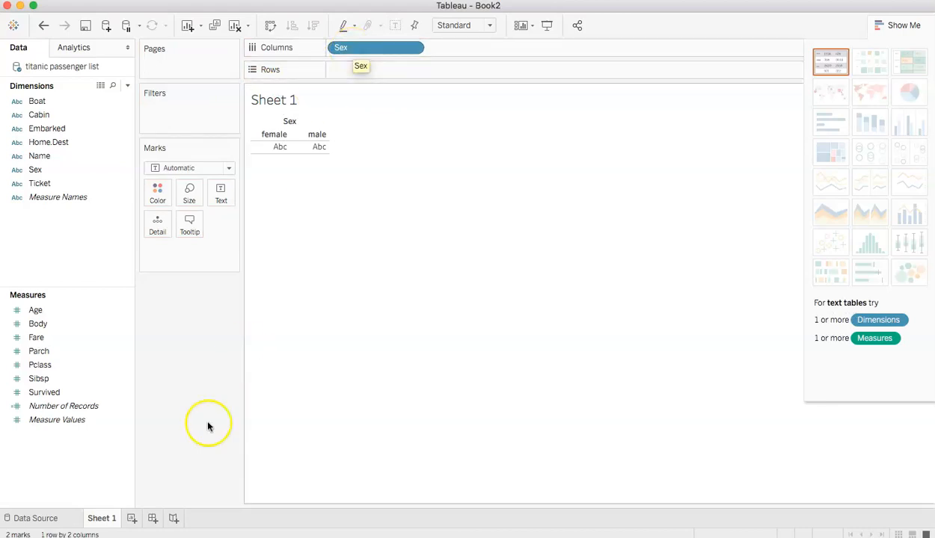
Add the Survived measure to Rows to chart the survivors by sex
{"action": "left_click", "coordinate": [27, 311]}
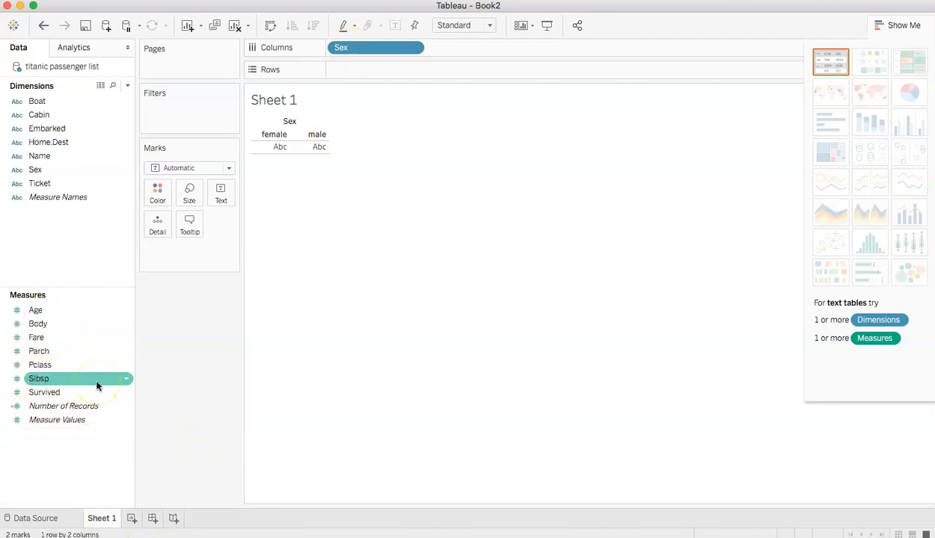
{"action": "left_click", "coordinate": [52, 392]}
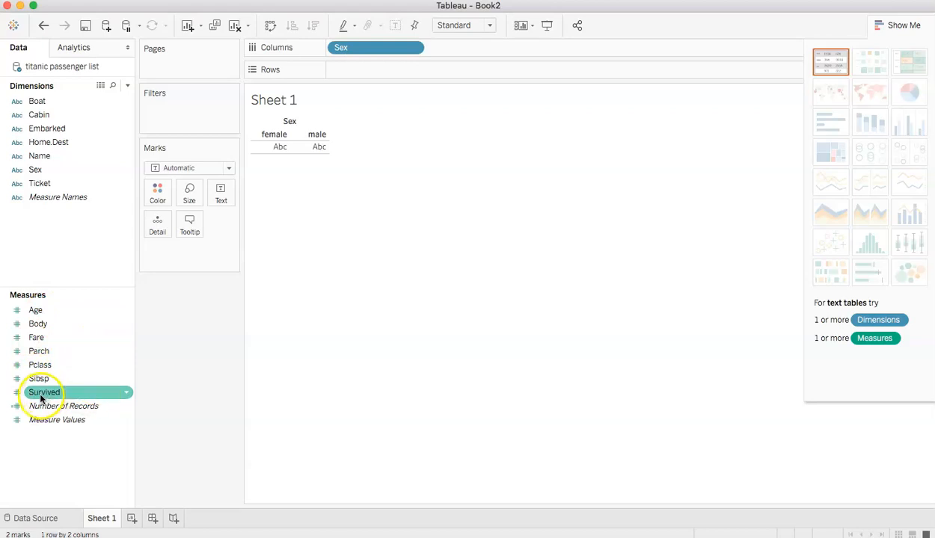
{"action": "left_click_drag", "start_coordinate": [43, 394], "coordinate": [370, 75]}
{"action": "left_click", "coordinate": [120, 357]}
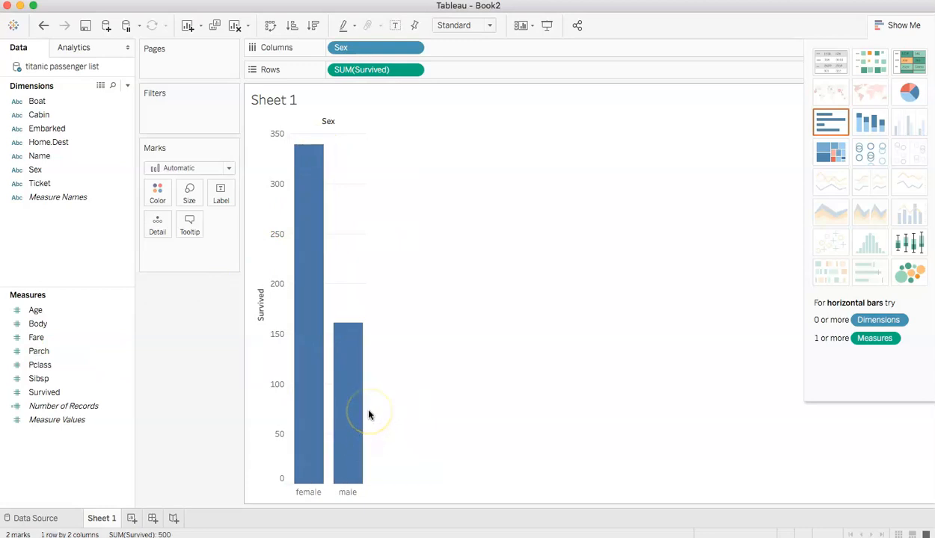
{"action": "mouse_move", "coordinate": [360, 413]}
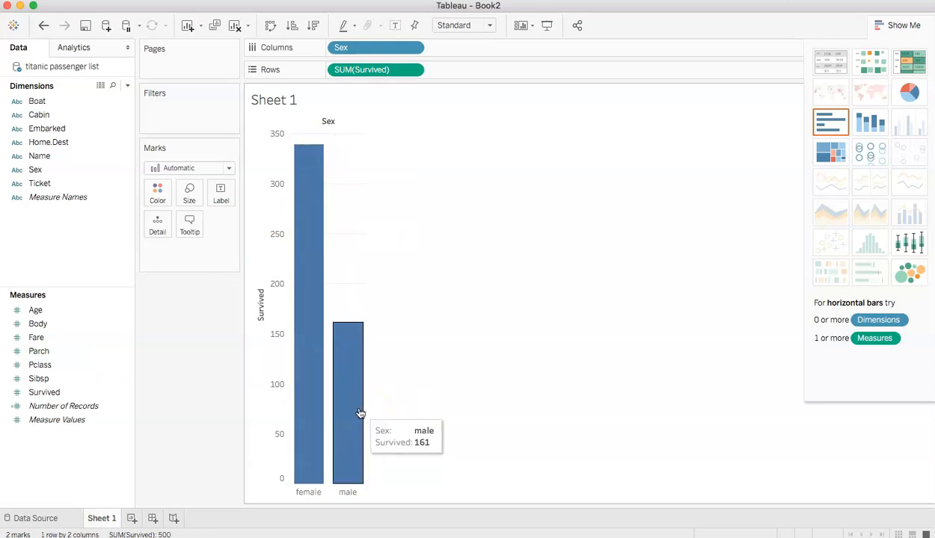
{"action": "mouse_move", "coordinate": [292, 249]}
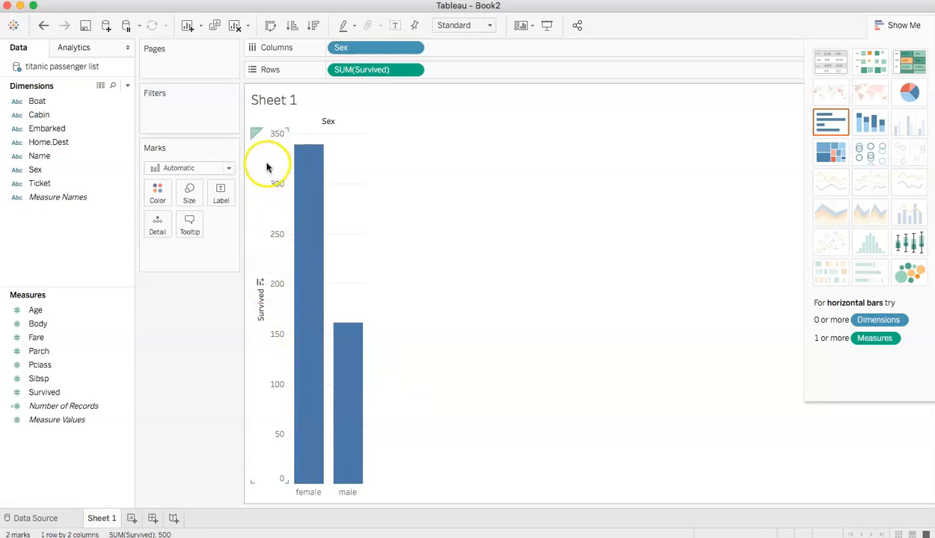
{"action": "mouse_move", "coordinate": [343, 407]}
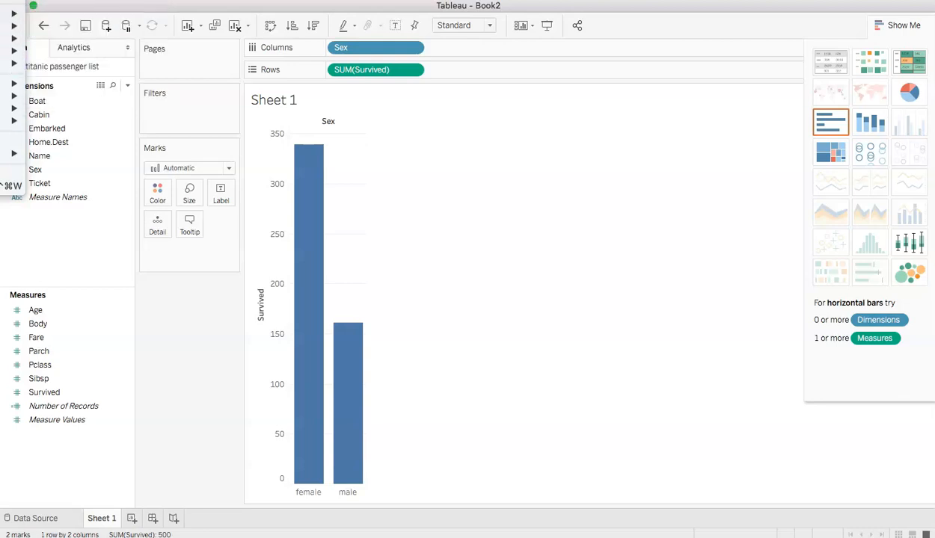
Create a calculated field named Perished with the formula [Number of Records]-[Survived]
{"action": "left_click", "coordinate": [12, 142]}
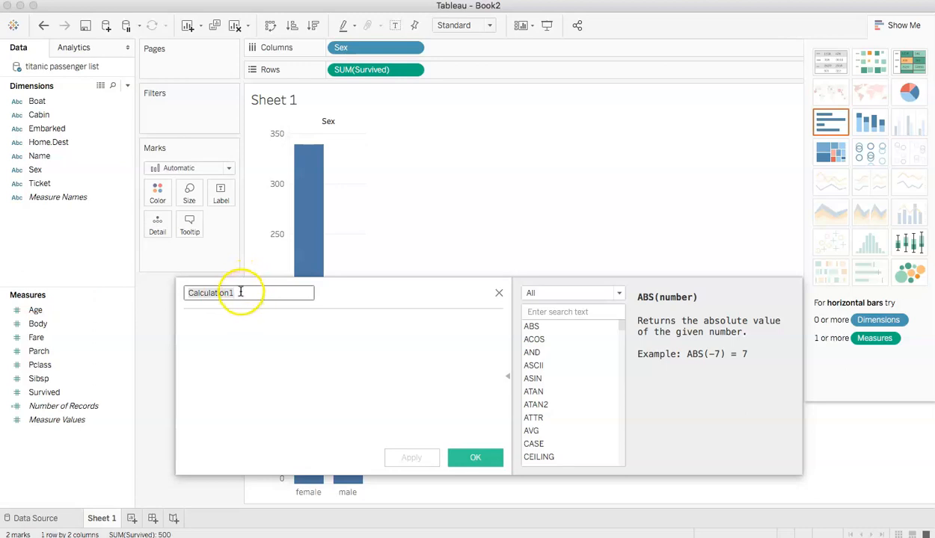
{"action": "type", "text": "Perished"}
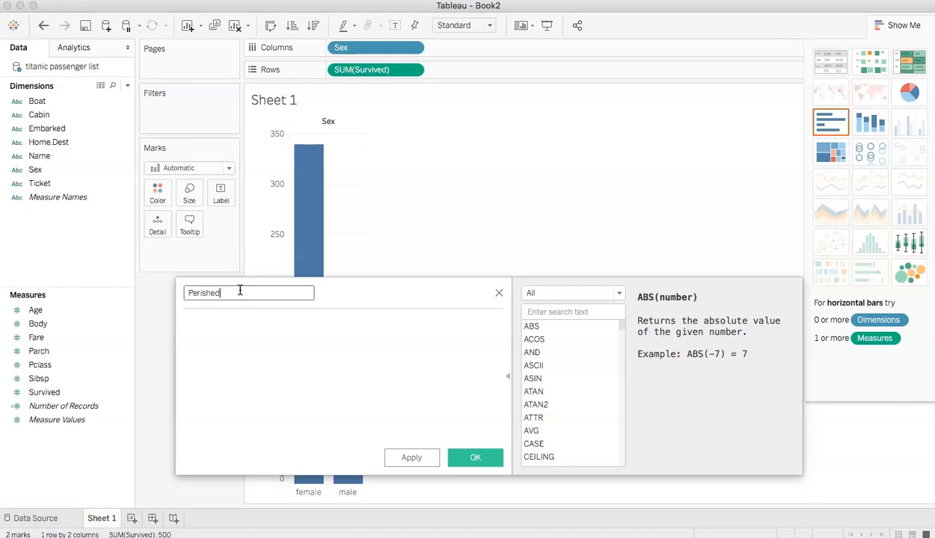
{"action": "left_click", "coordinate": [232, 343]}
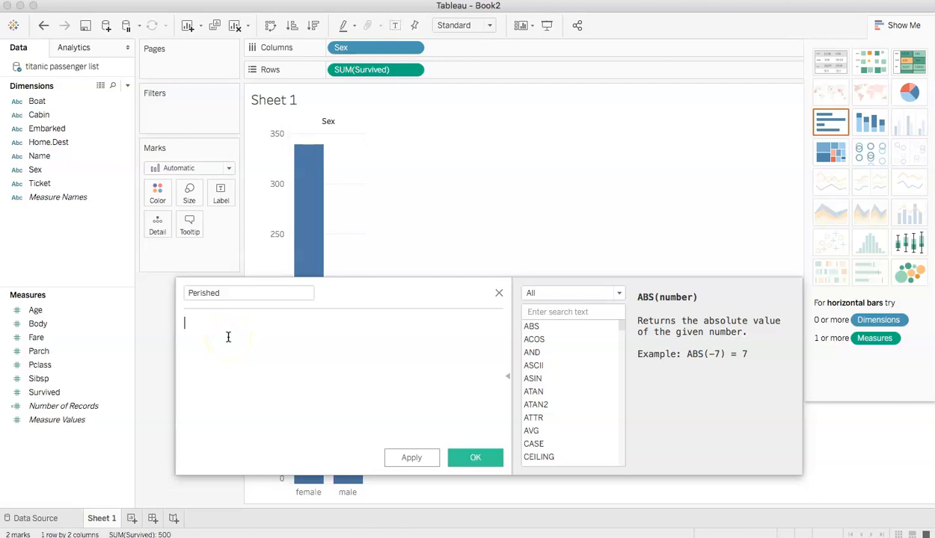
{"action": "left_click_drag", "start_coordinate": [91, 406], "coordinate": [259, 340]}
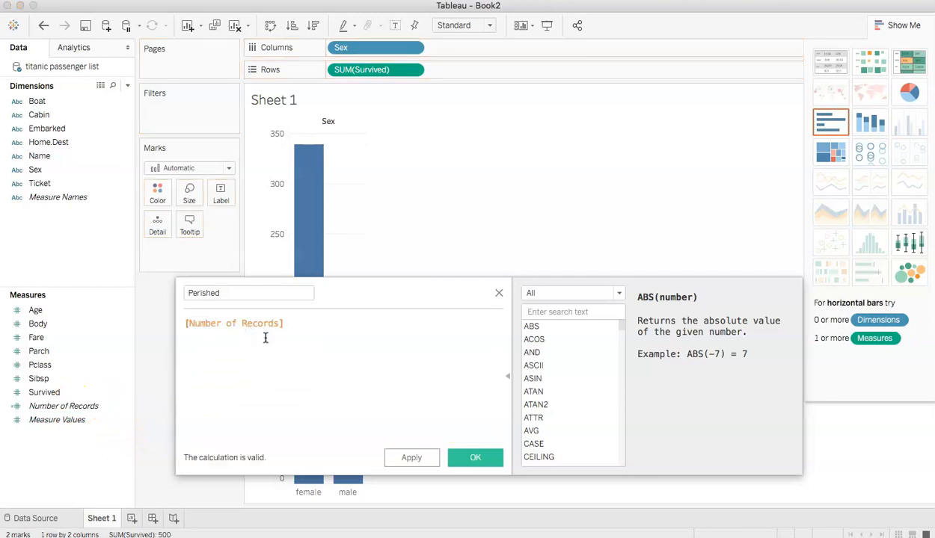
{"action": "type", "text": "-"}
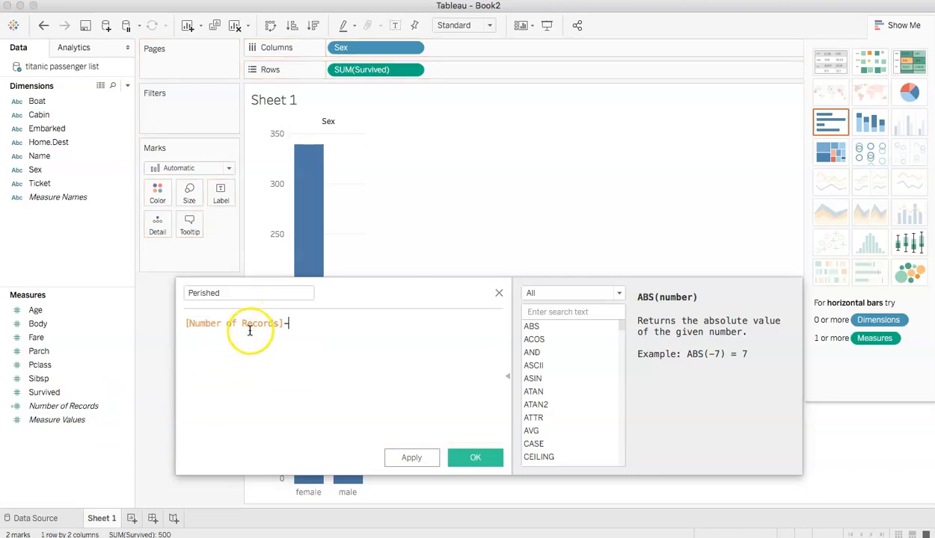
{"action": "left_click", "coordinate": [46, 390]}
{"action": "left_click_drag", "start_coordinate": [44, 397], "coordinate": [343, 335]}
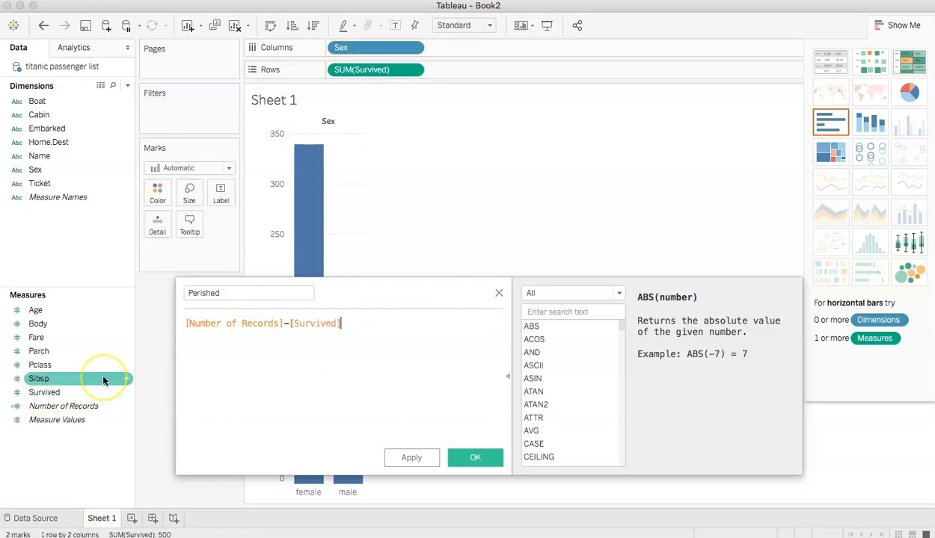
{"action": "left_click", "coordinate": [451, 465]}
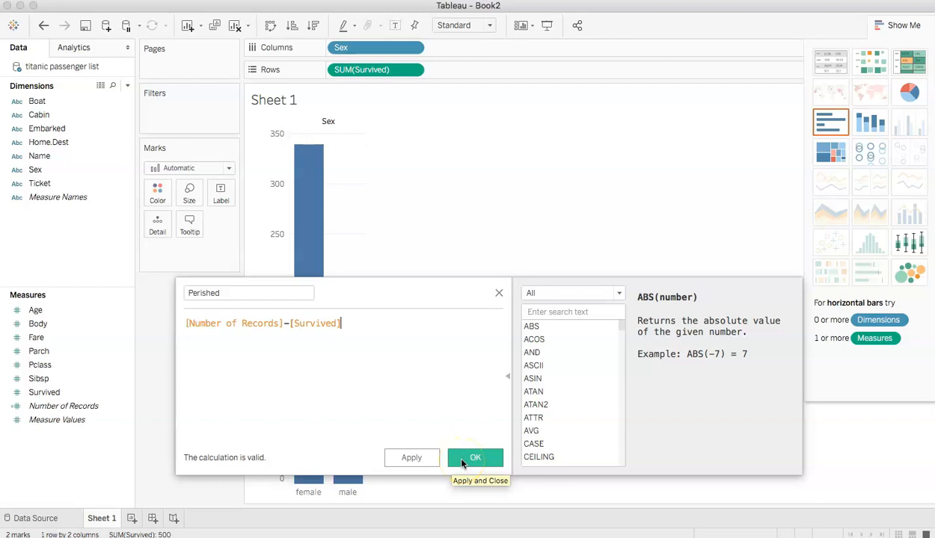
{"action": "left_click", "coordinate": [461, 460]}
Add the Perished measure to Rows after Survived
{"action": "left_click", "coordinate": [54, 378]}
{"action": "left_click_drag", "start_coordinate": [54, 378], "coordinate": [464, 71]}
{"action": "left_click", "coordinate": [11, 393]}
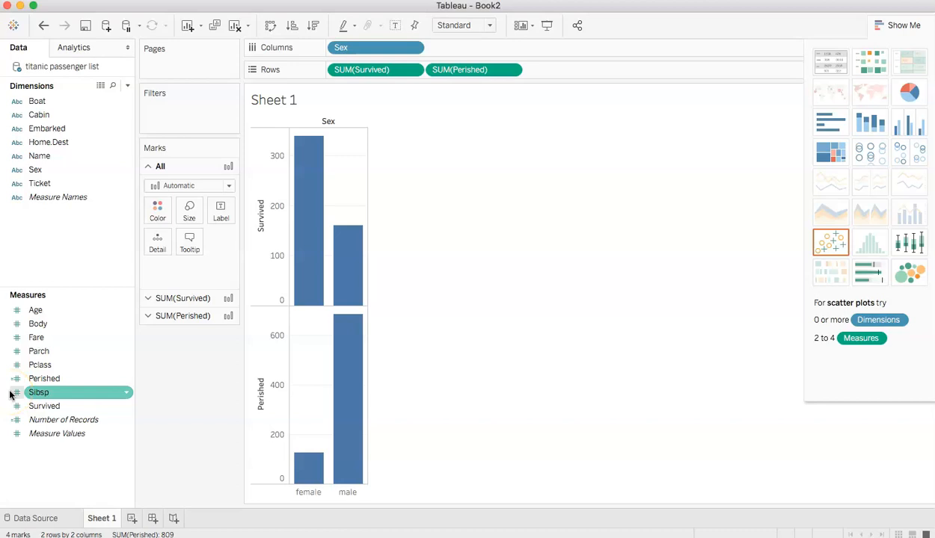
{"action": "left_click", "coordinate": [11, 337]}
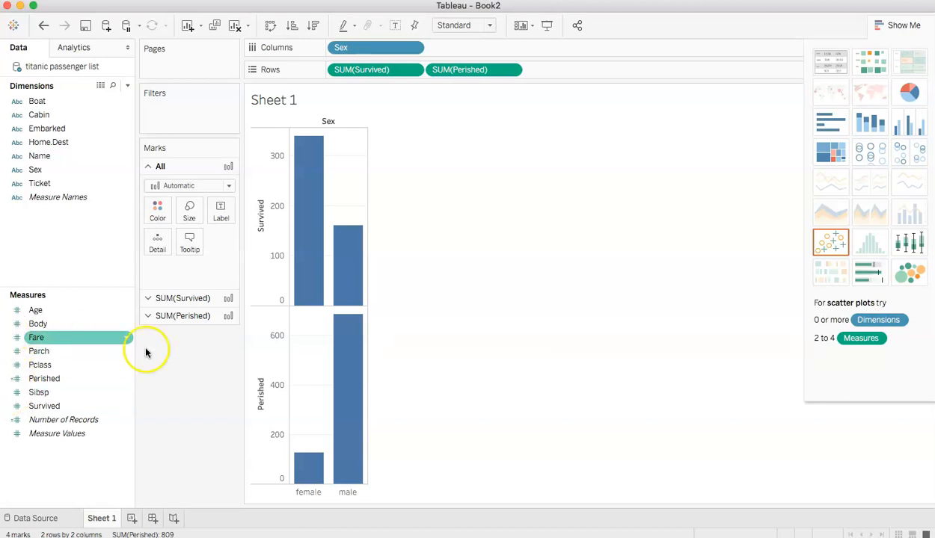
{"action": "mouse_move", "coordinate": [354, 338]}
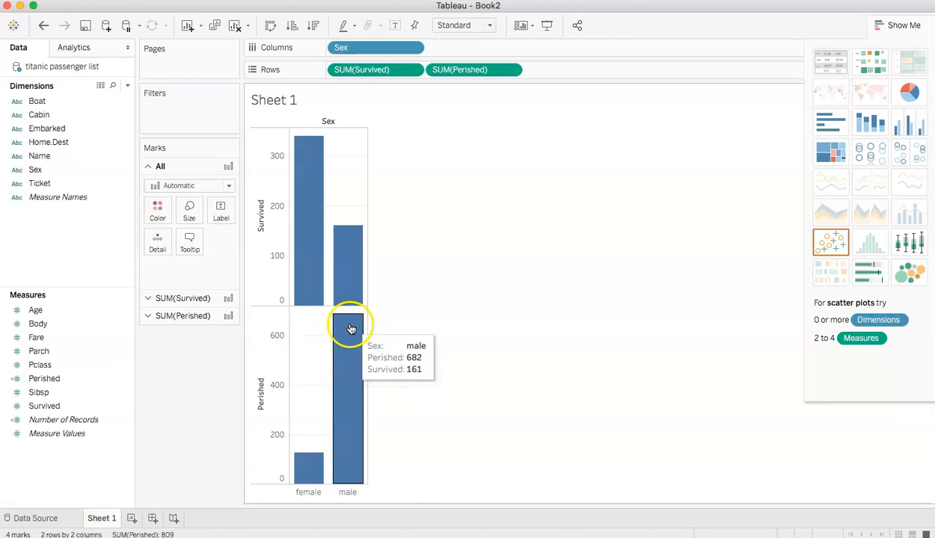
Convert the chart to side-by-side bars and check the perished and survived figures for each sex
{"action": "left_click", "coordinate": [909, 125]}
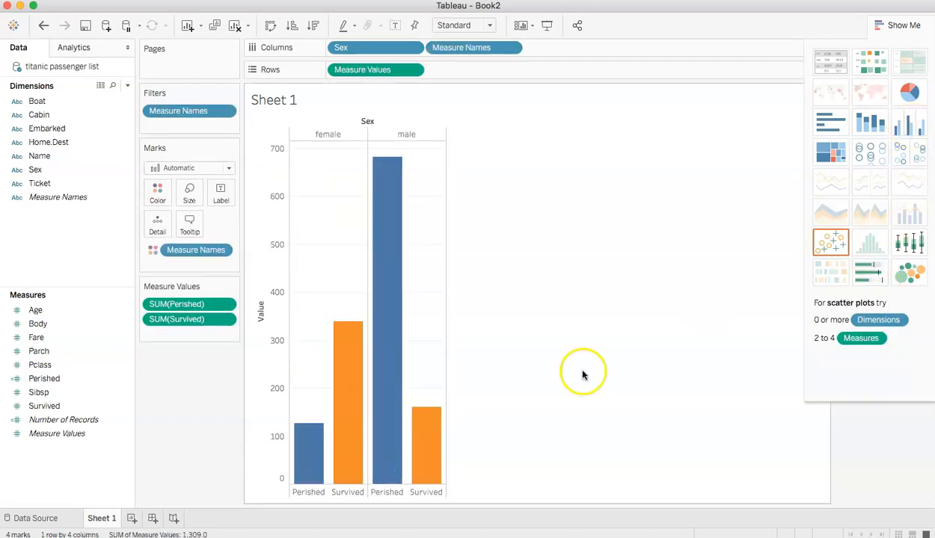
{"action": "mouse_move", "coordinate": [345, 396]}
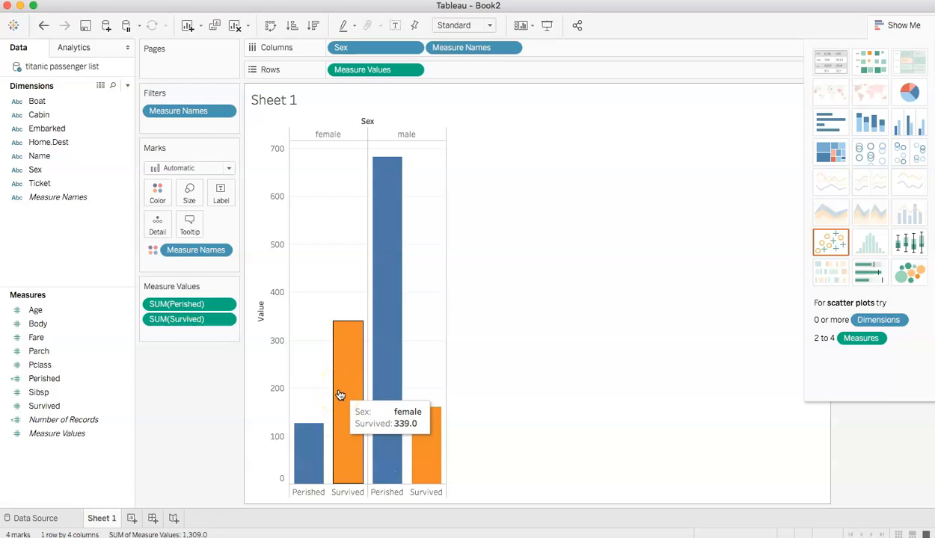
{"action": "mouse_move", "coordinate": [291, 470]}
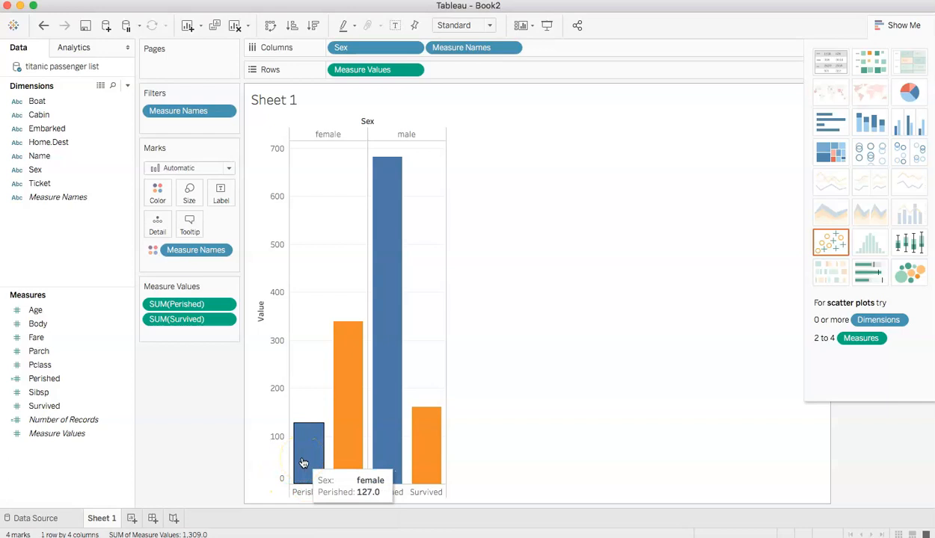
{"action": "mouse_move", "coordinate": [375, 454]}
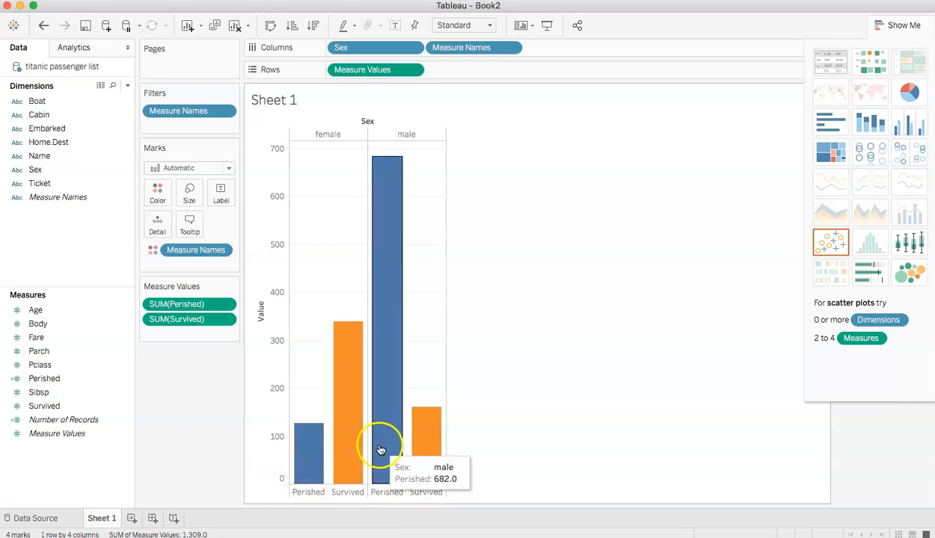
{"action": "mouse_move", "coordinate": [415, 448]}
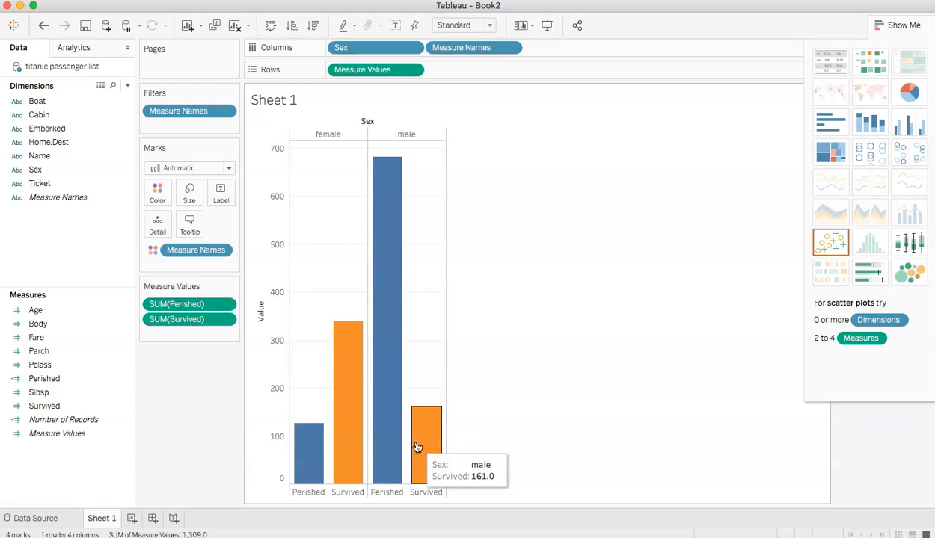
Add row grand totals to the chart and check the overall perished and survived figures
{"action": "left_click", "coordinate": [66, 48]}
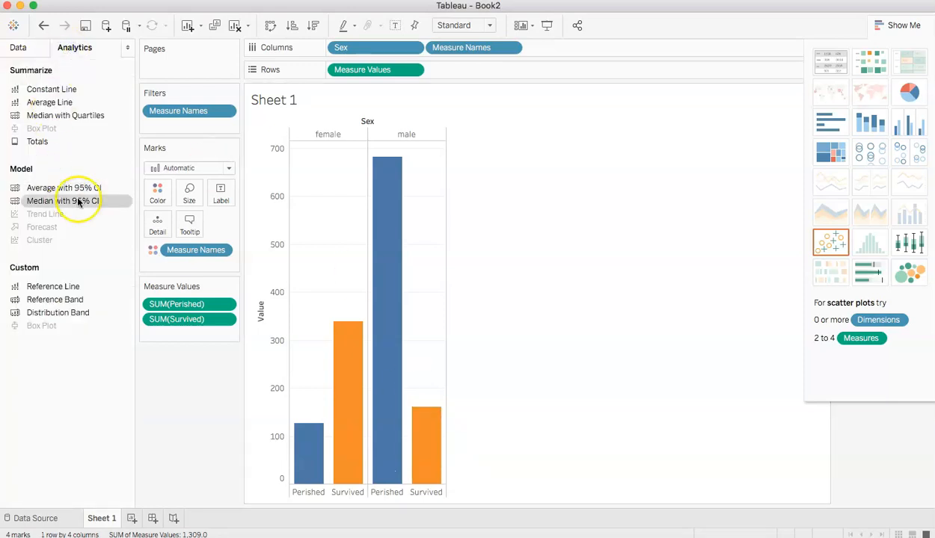
{"action": "left_click_drag", "start_coordinate": [36, 147], "coordinate": [238, 161]}
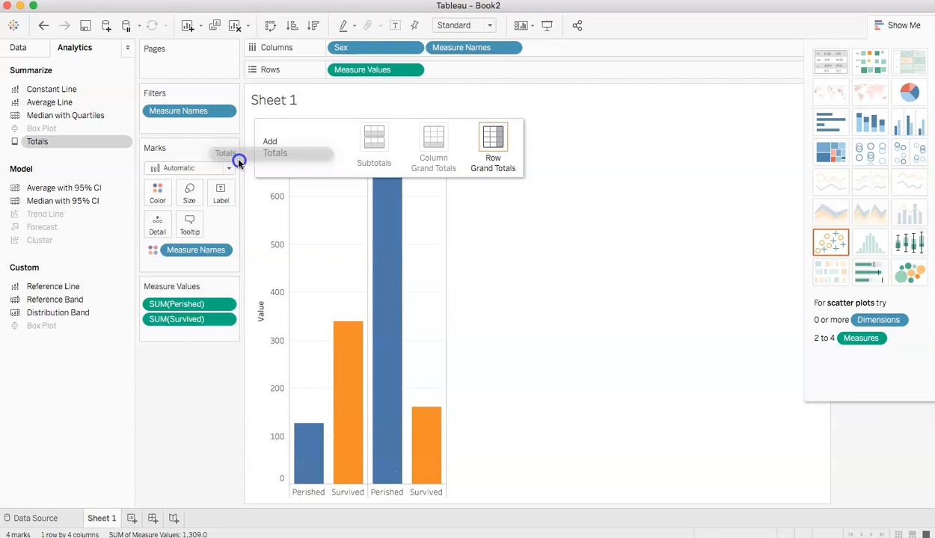
{"action": "left_click_drag", "start_coordinate": [238, 162], "coordinate": [490, 150]}
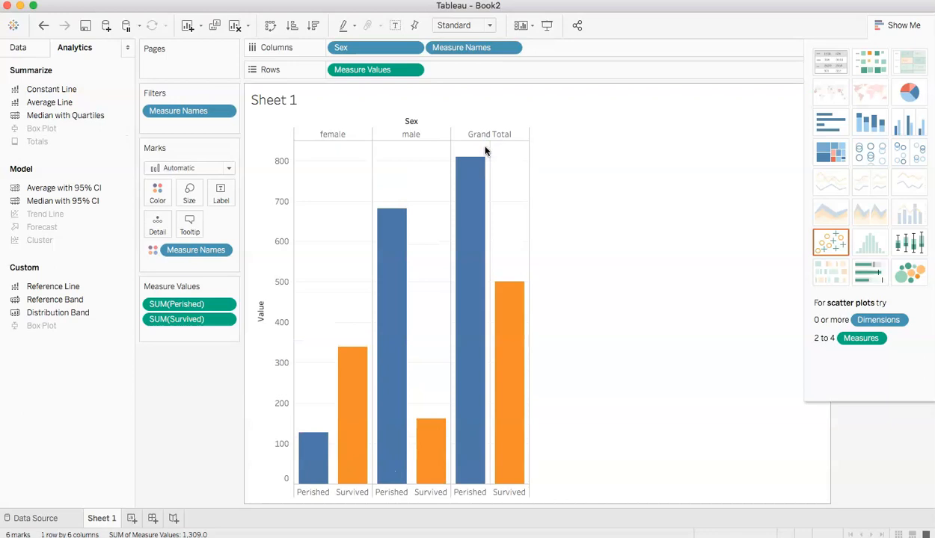
{"action": "mouse_move", "coordinate": [505, 345]}
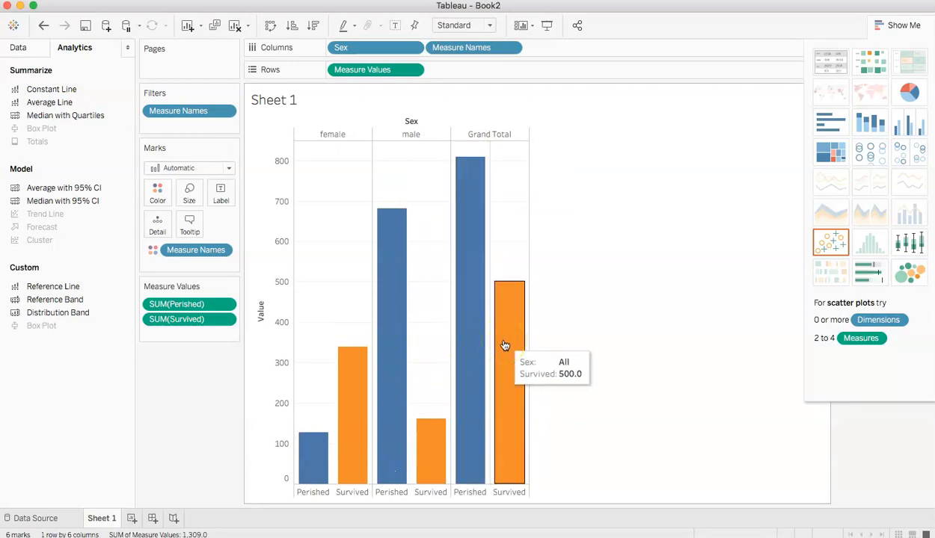
{"action": "mouse_move", "coordinate": [464, 247]}
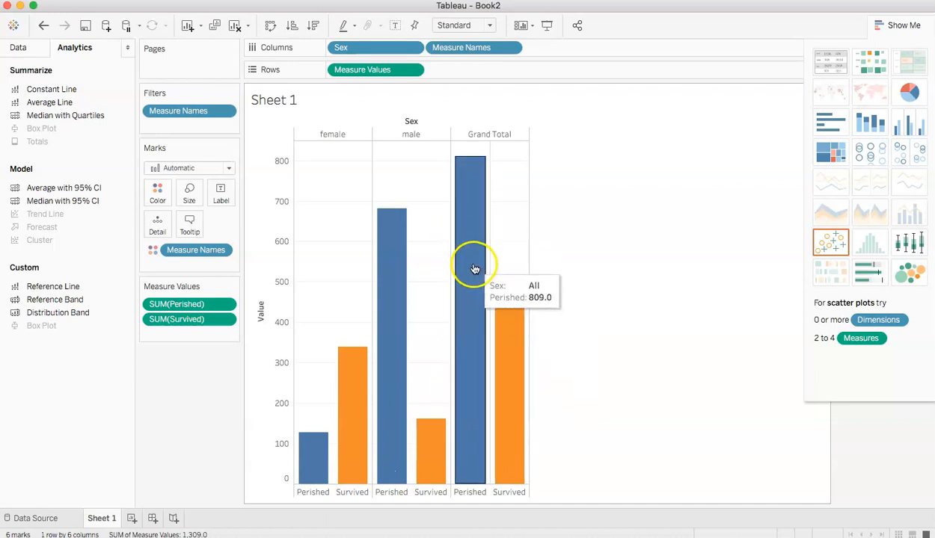
{"action": "mouse_move", "coordinate": [490, 314]}
{"action": "mouse_move", "coordinate": [472, 288]}
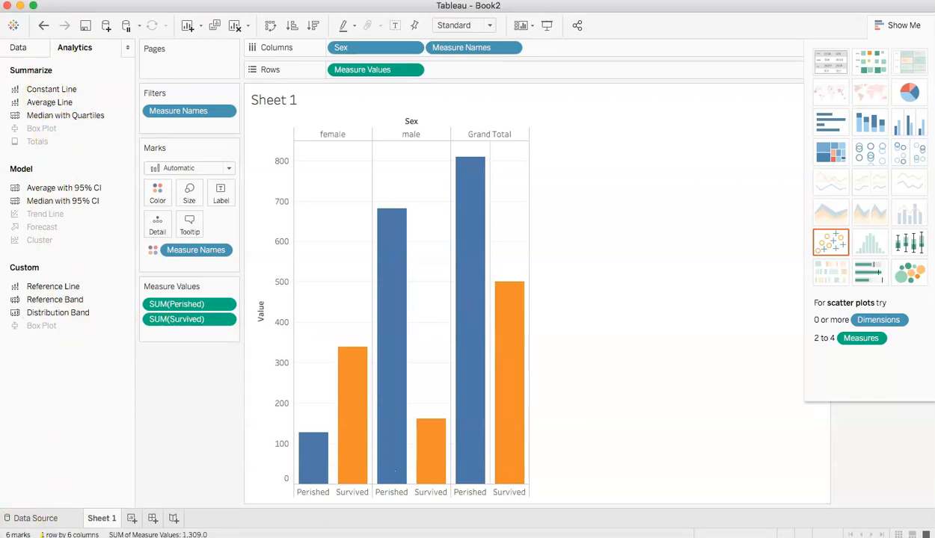
{"action": "left_click", "coordinate": [34, 518]}
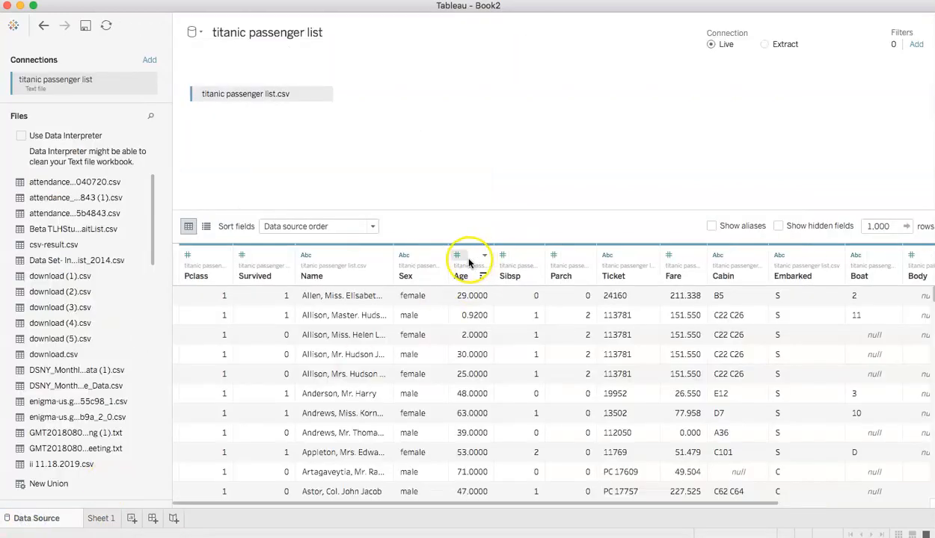
{"action": "left_click", "coordinate": [96, 516]}
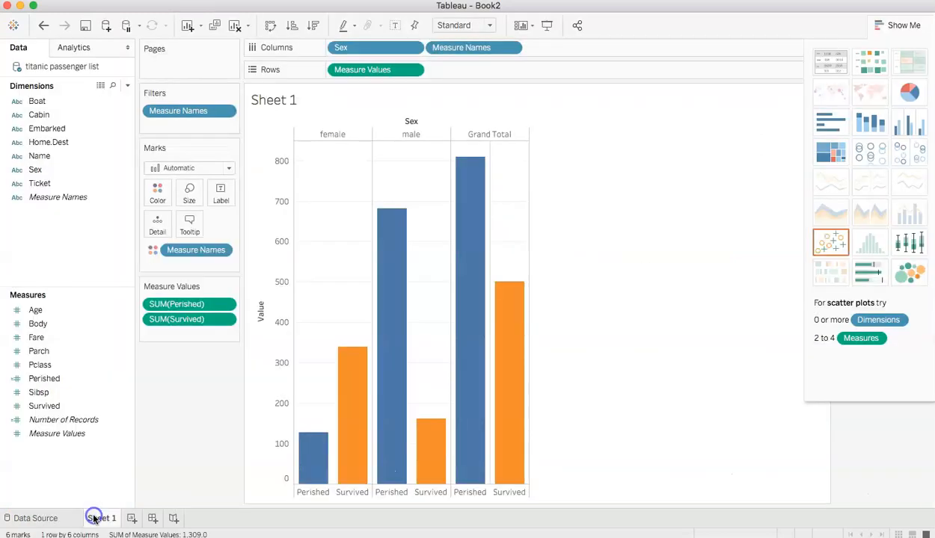
{"action": "left_click", "coordinate": [69, 424]}
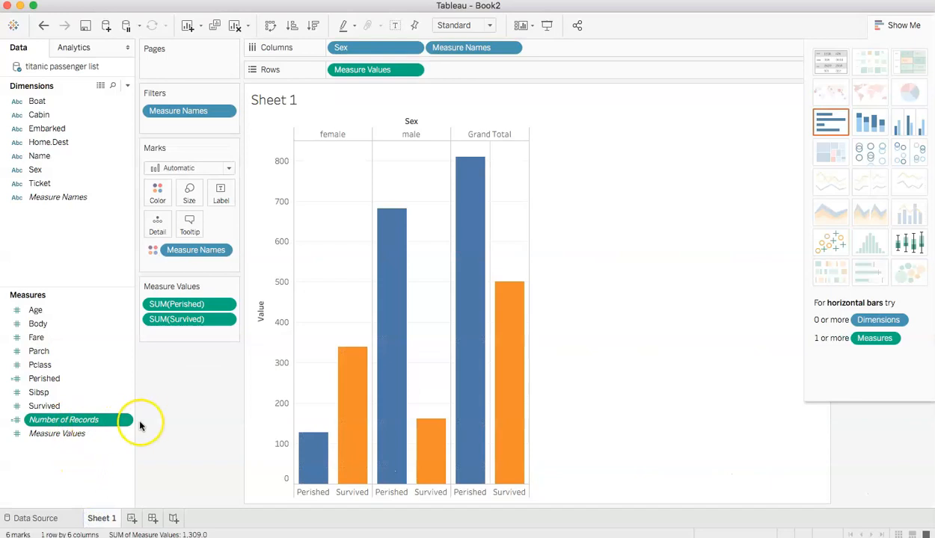
{"action": "right_click", "coordinate": [130, 421]}
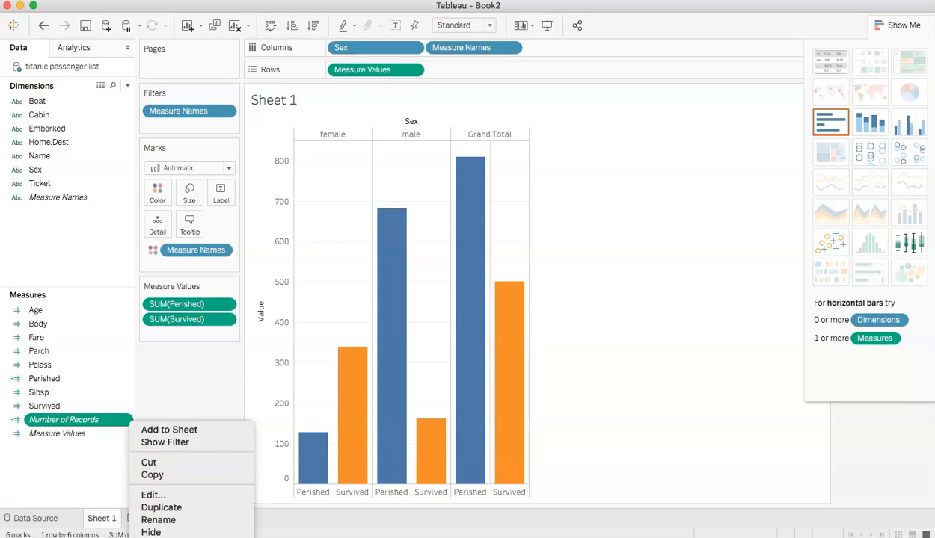
{"action": "left_click", "coordinate": [212, 377]}
{"action": "left_click", "coordinate": [227, 306]}
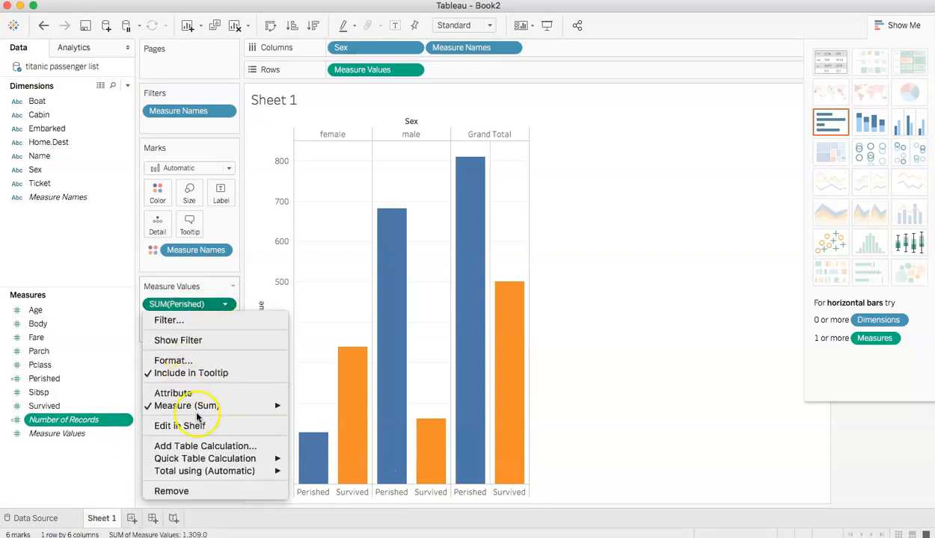
{"action": "mouse_move", "coordinate": [197, 462]}
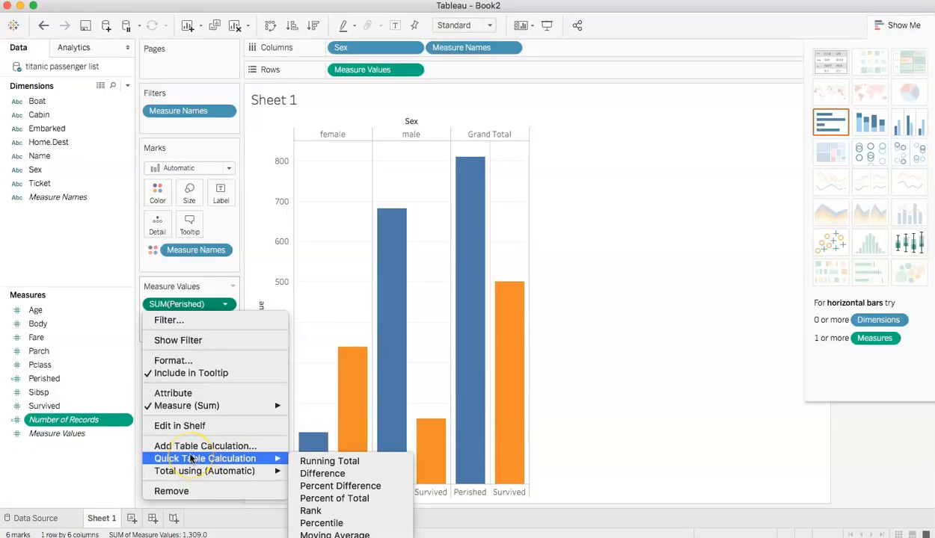
{"action": "mouse_move", "coordinate": [168, 472]}
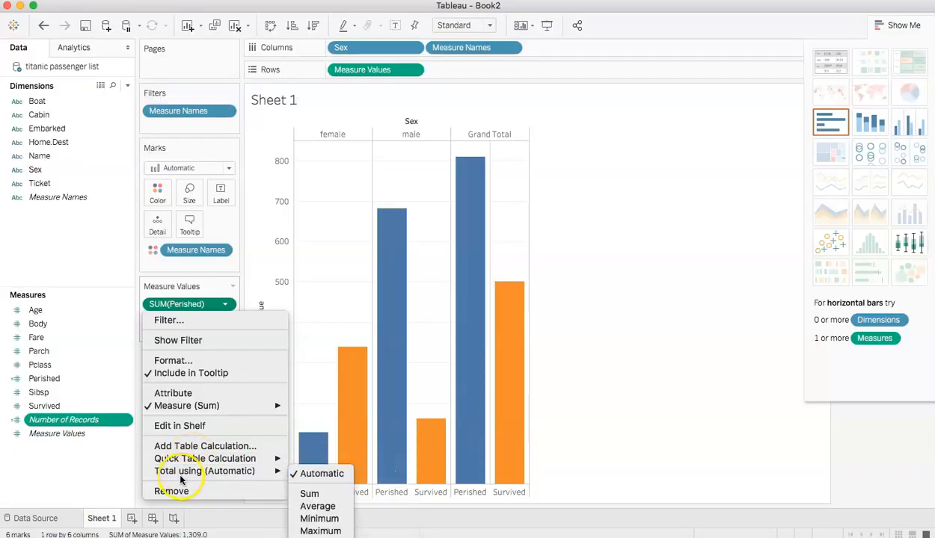
{"action": "left_click", "coordinate": [41, 455]}
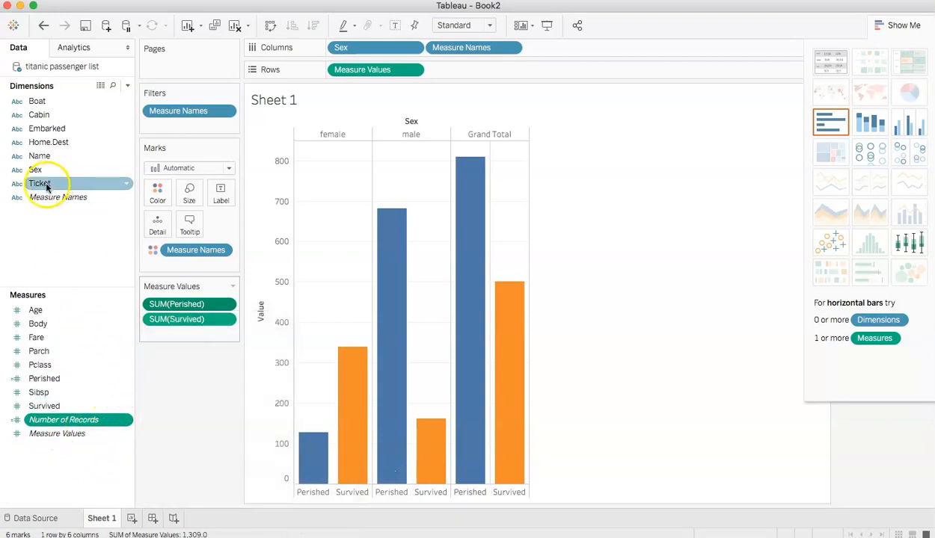
{"action": "left_click", "coordinate": [125, 407]}
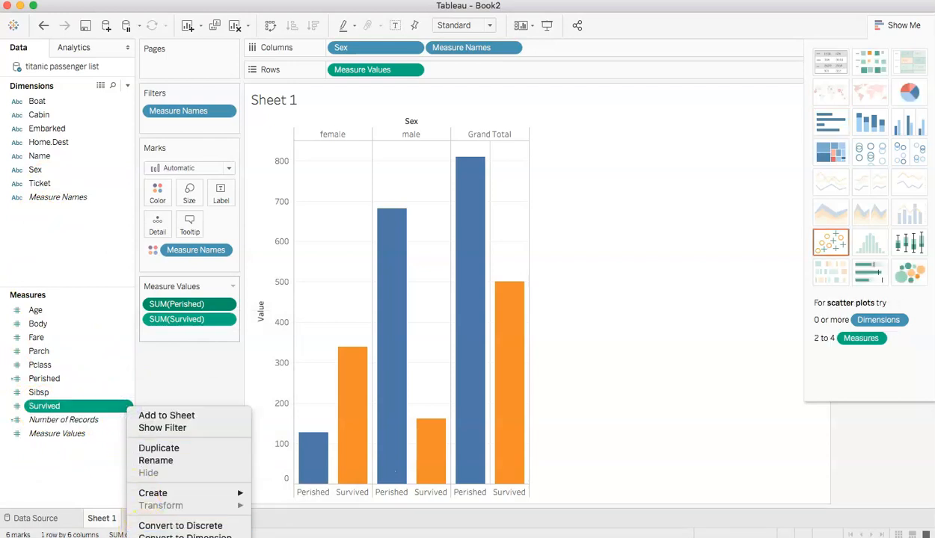
{"action": "left_click", "coordinate": [97, 378]}
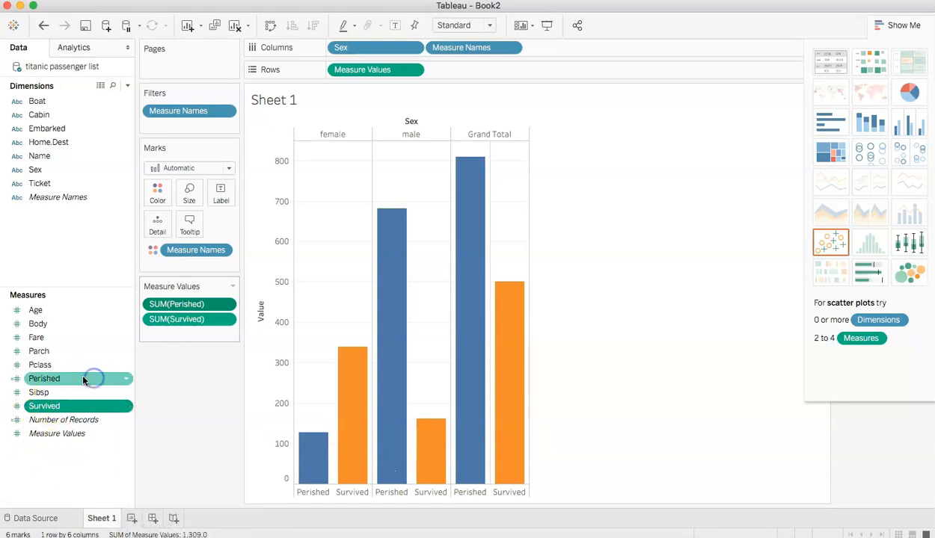
{"action": "left_click", "coordinate": [123, 378]}
{"action": "mouse_move", "coordinate": [172, 523]}
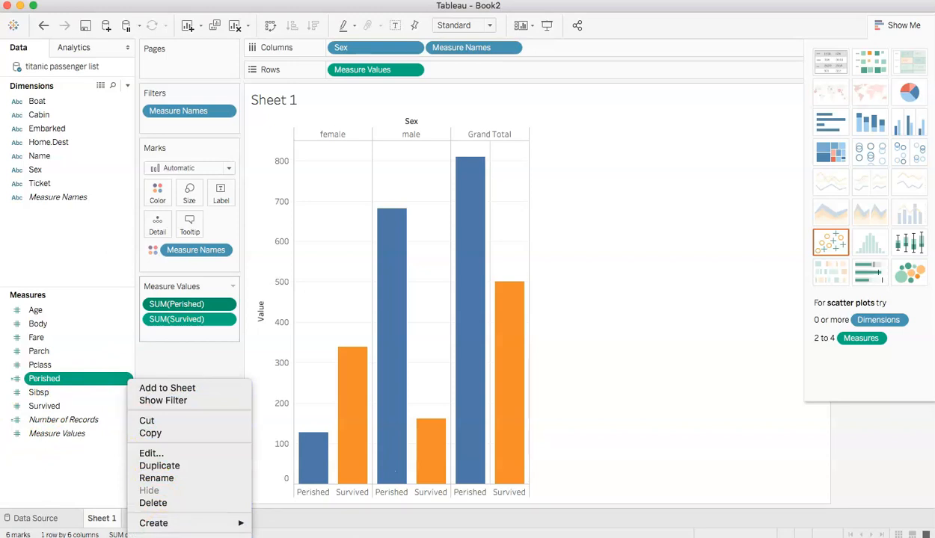
{"action": "left_click", "coordinate": [89, 338]}
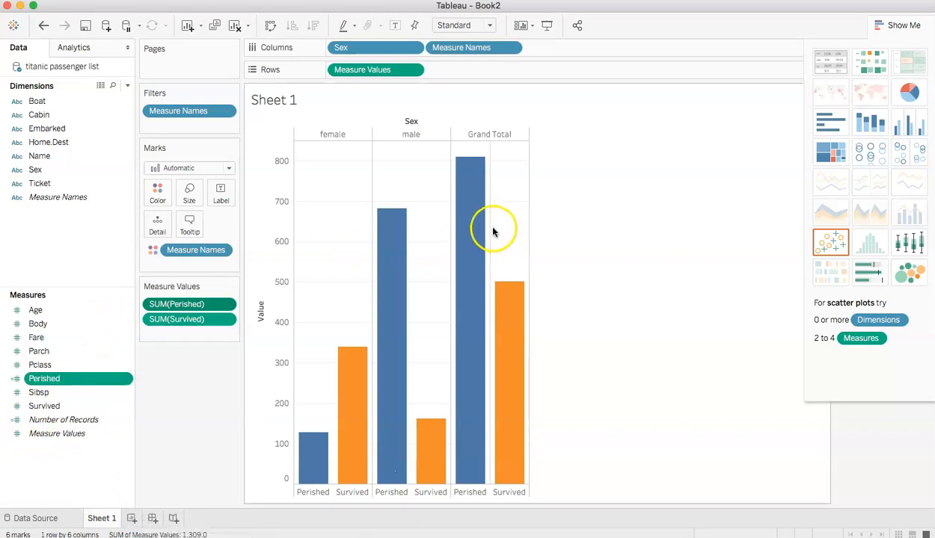
Compare the Grand Total bars for perished and survived passengers with the bars for each sex
{"action": "mouse_move", "coordinate": [478, 213]}
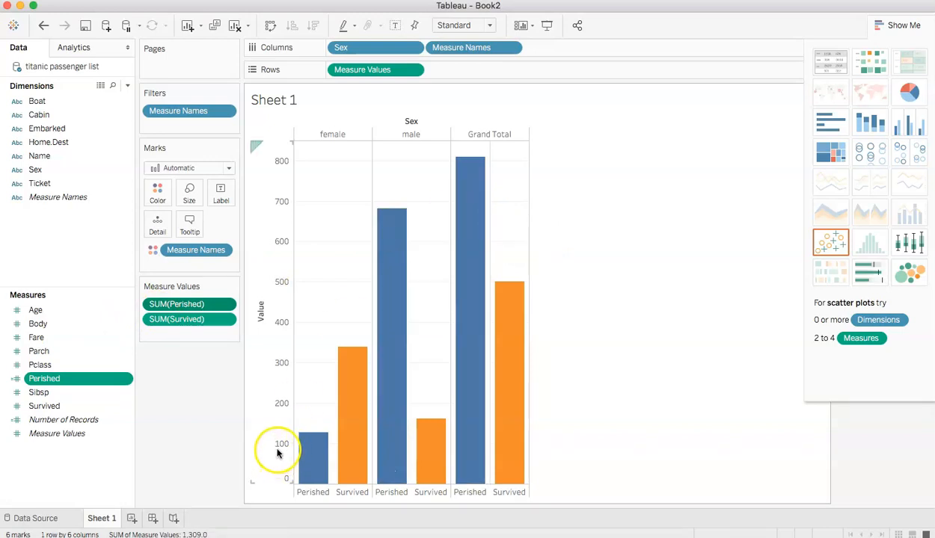
{"action": "mouse_move", "coordinate": [464, 241]}
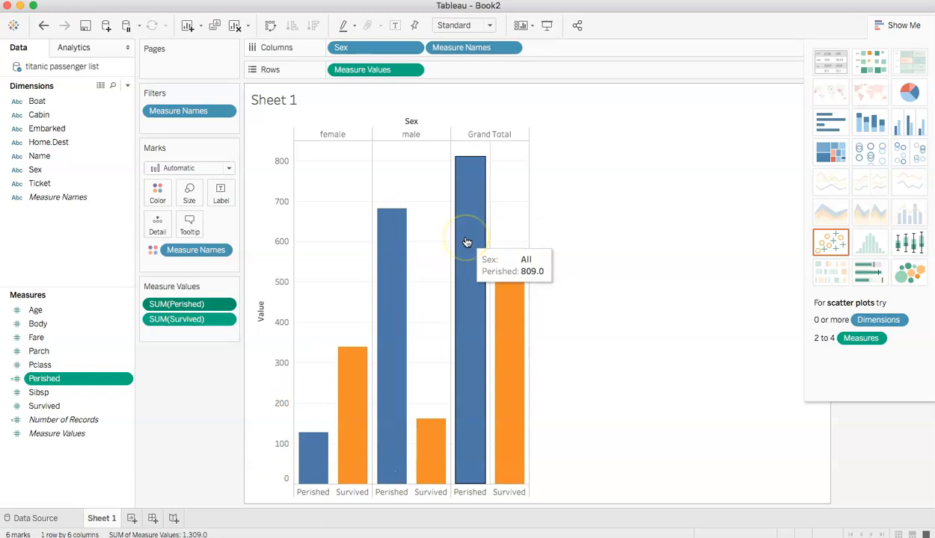
{"action": "mouse_move", "coordinate": [507, 302]}
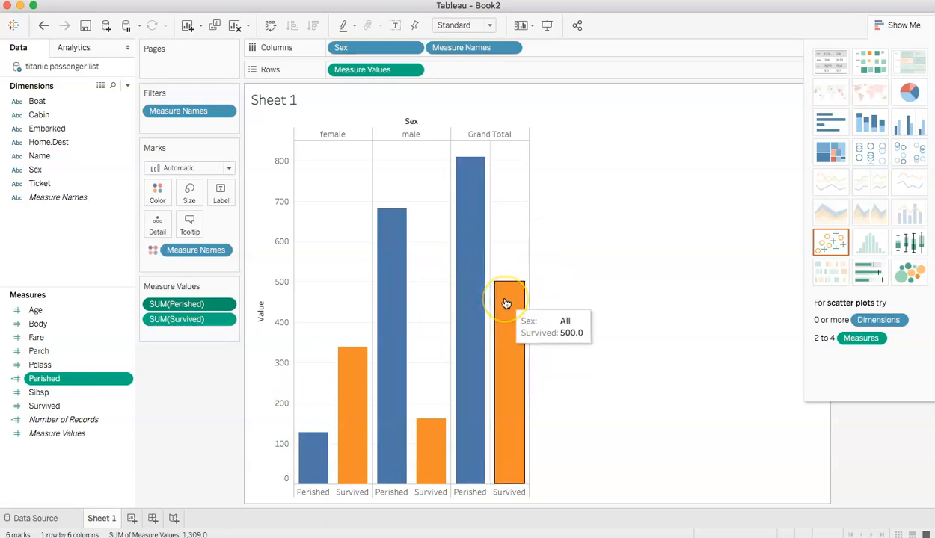
{"action": "mouse_move", "coordinate": [467, 303]}
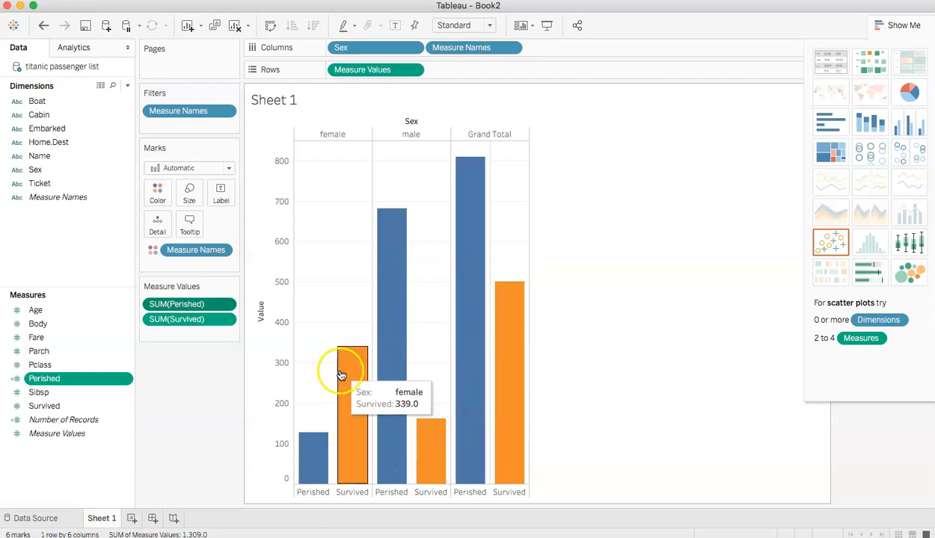
Look over the data source, reread the assignment's two visualization tasks in the browser, and return to Tableau
{"action": "left_click", "coordinate": [35, 518]}
{"action": "left_click", "coordinate": [104, 517]}
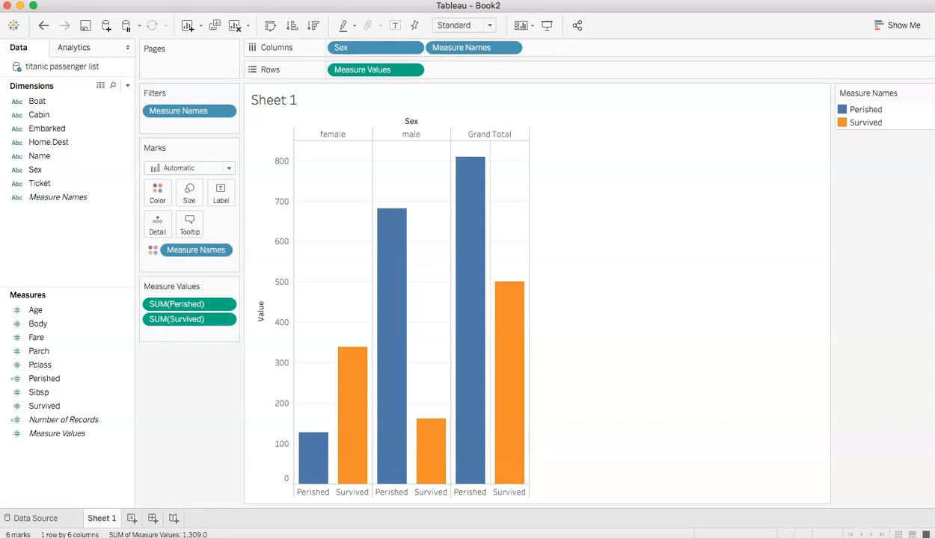
{"action": "key", "text": "super+Tab"}
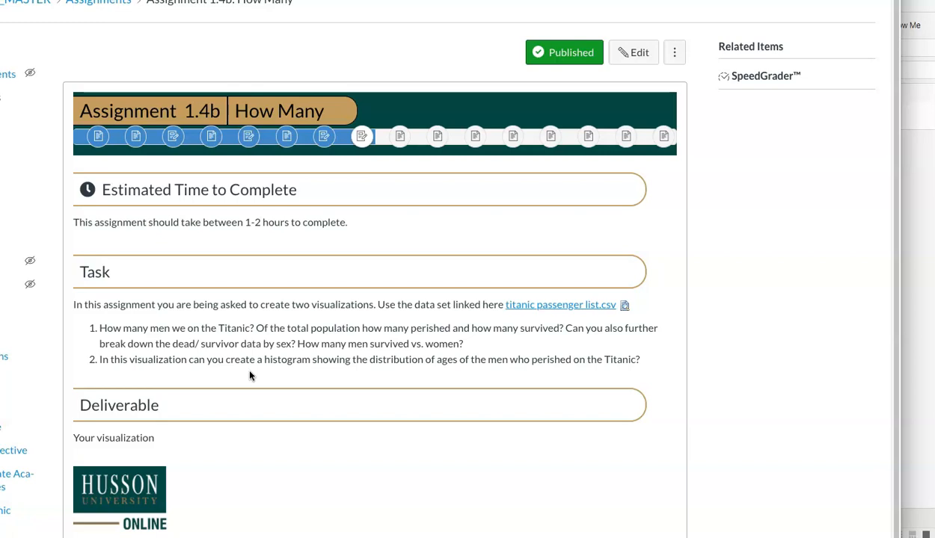
{"action": "left_click", "coordinate": [912, 235]}
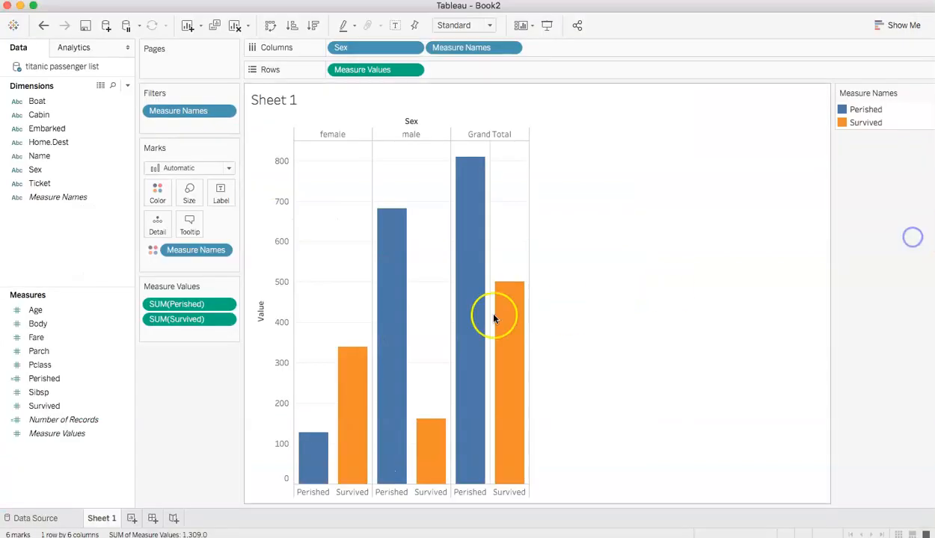
Replace the sheet title text with "Survivors and Perished on RMS Titanic by sex"
{"action": "double_click", "coordinate": [290, 100]}
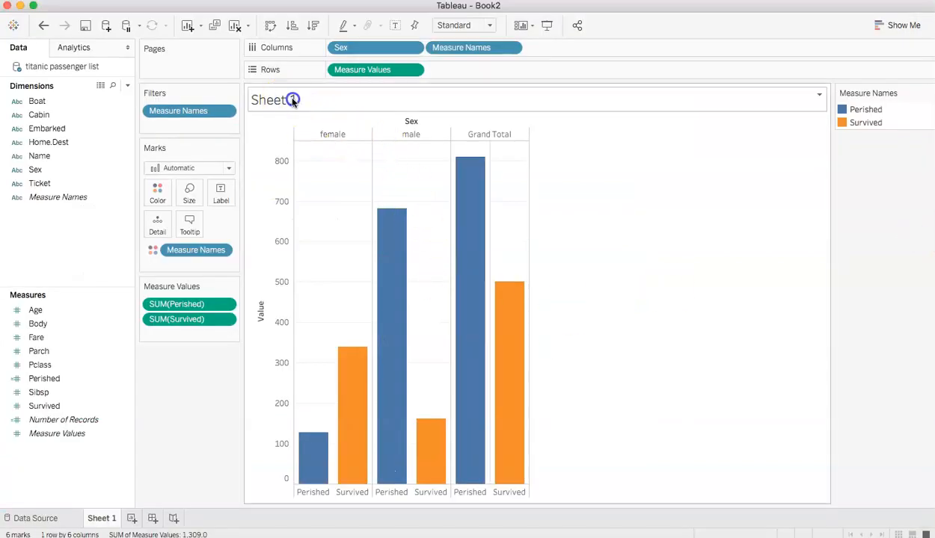
{"action": "triple_click", "coordinate": [315, 214]}
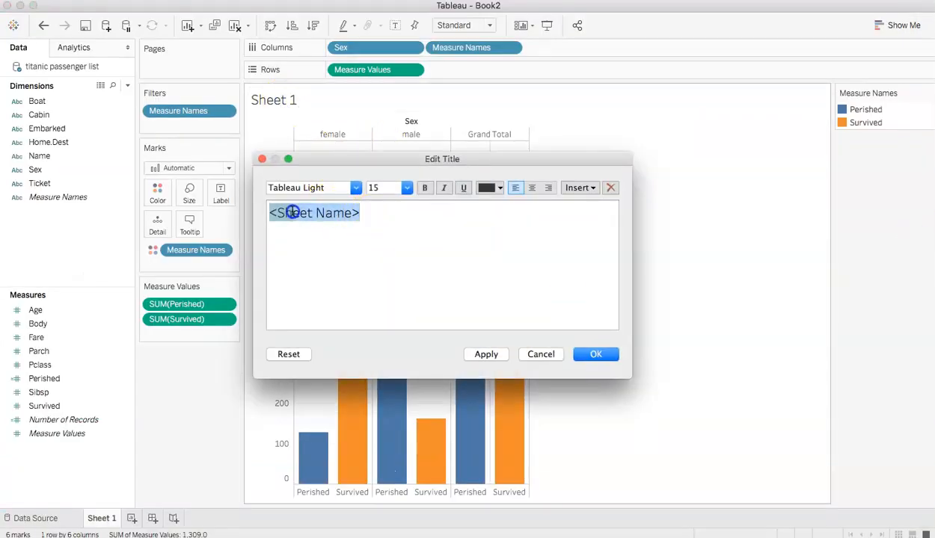
{"action": "left_click_drag", "start_coordinate": [367, 213], "coordinate": [275, 213]}
{"action": "type", "text": "<"}
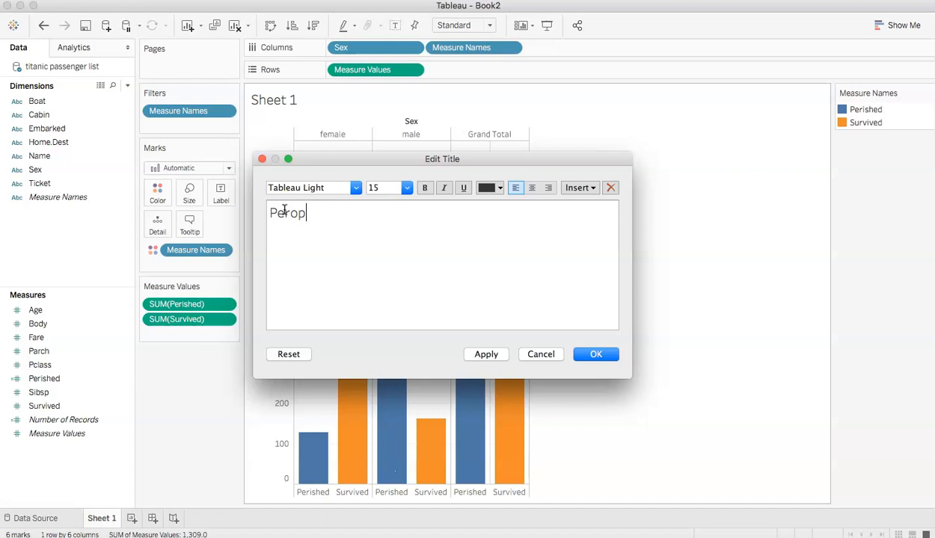
{"action": "type", "text": "eople who"}
{"action": "key", "text": "BackSpace"}
{"action": "key", "text": "BackSpace"}
{"action": "key", "text": "BackSpace"}
{"action": "key", "text": "BackSpace"}
{"action": "key", "text": "BackSpace"}
{"action": "key", "text": "BackSpace"}
{"action": "key", "text": "BackSpace"}
{"action": "key", "text": "BackSpace"}
{"action": "key", "text": "BackSpace"}
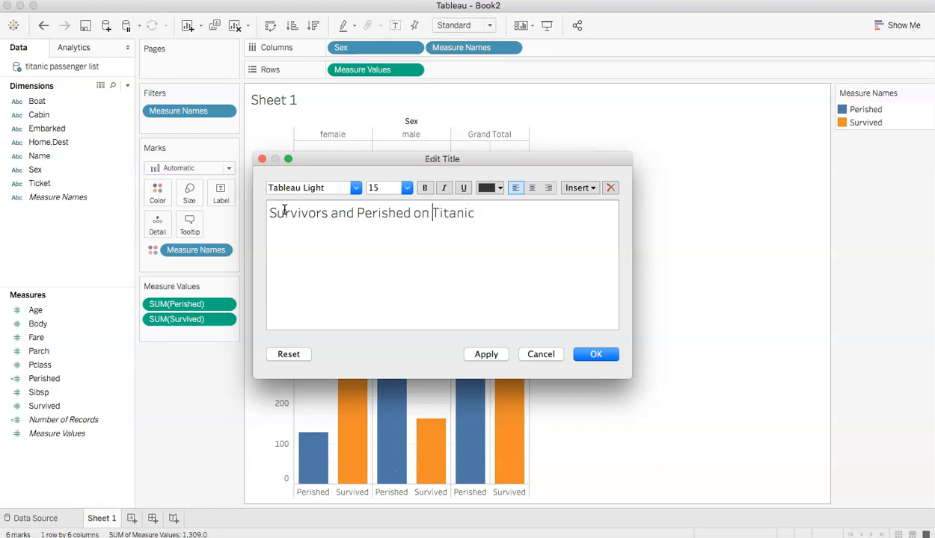
{"action": "type", "text": "RMS"}
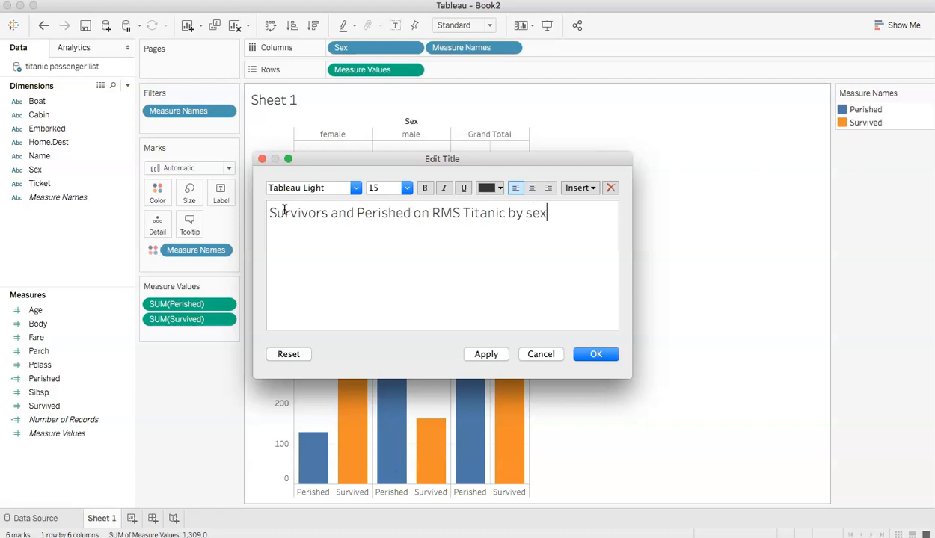
{"action": "type", "text": "mnd"}
Put the word "Total" at the start of the title text and apply the edited title
{"action": "left_click", "coordinate": [277, 213]}
{"action": "type", "text": "Total"}
{"action": "left_click", "coordinate": [273, 213]}
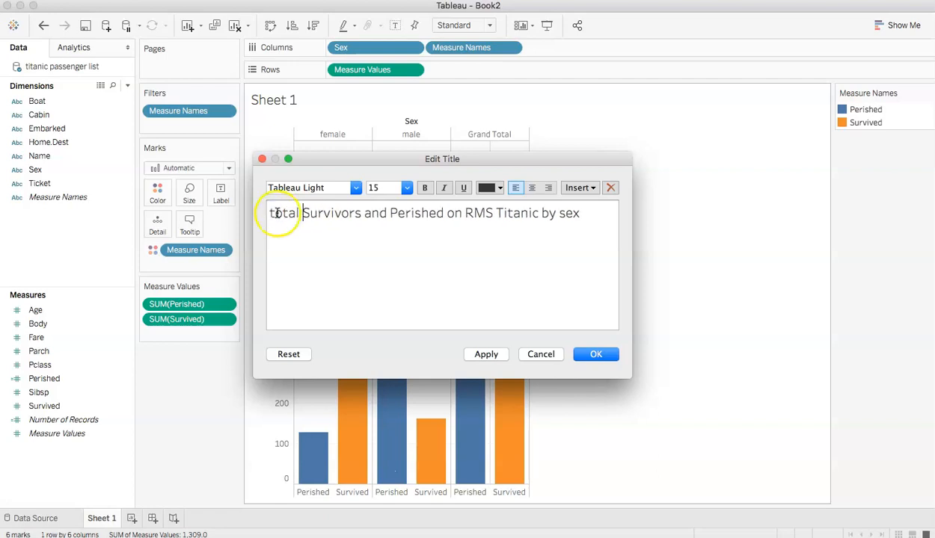
{"action": "key", "text": "BackSpace"}
{"action": "type", "text": "T"}
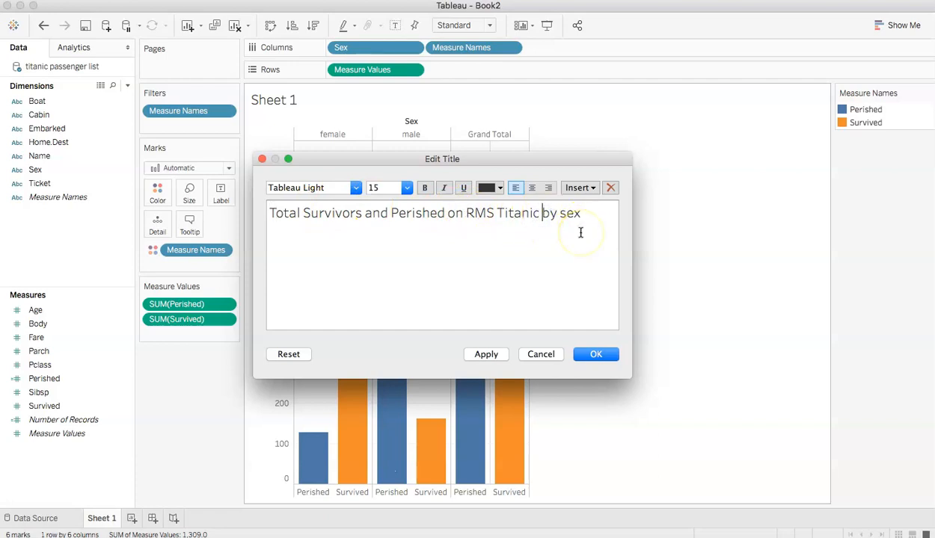
{"action": "left_click", "coordinate": [594, 354]}
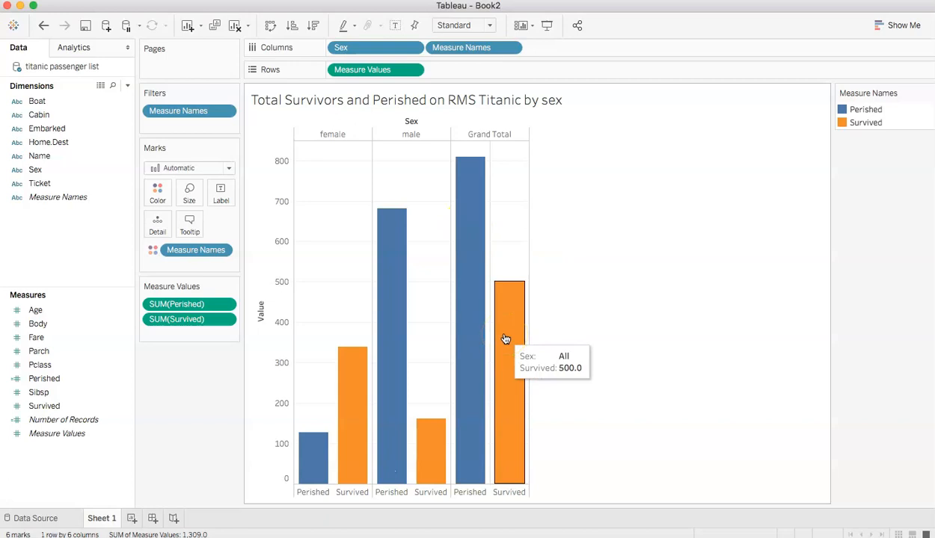
Select all six bars of the chart and turn on mark labels showing their values
{"action": "left_click", "coordinate": [314, 461]}
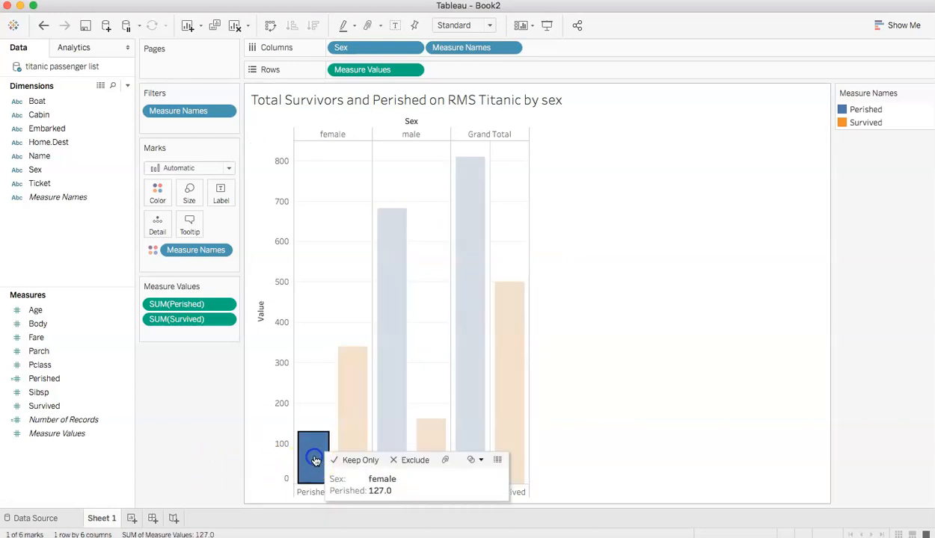
{"action": "left_click", "coordinate": [344, 394], "text": "super"}
{"action": "left_click", "coordinate": [396, 355], "text": "super"}
{"action": "left_click", "coordinate": [429, 449], "text": "super"}
{"action": "left_click", "coordinate": [465, 415], "text": "super"}
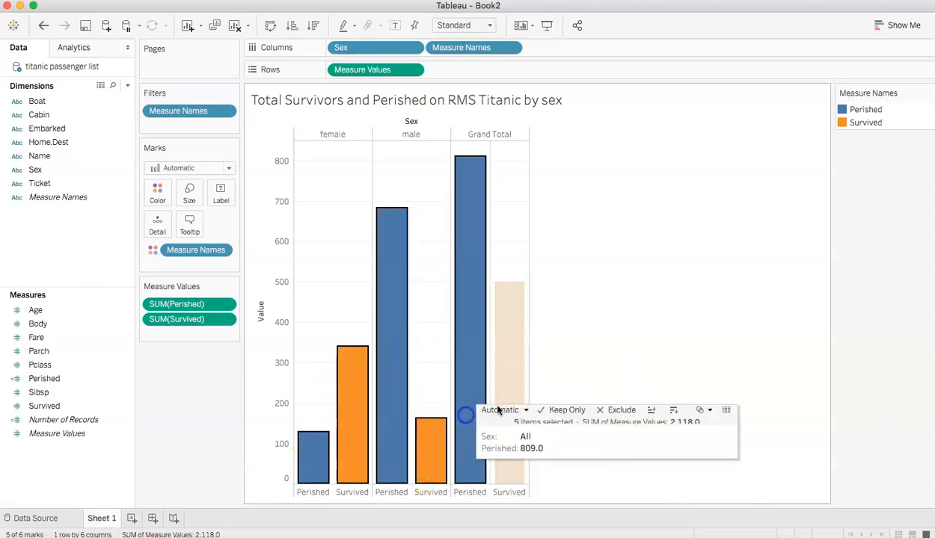
{"action": "left_click", "coordinate": [511, 320], "text": "super"}
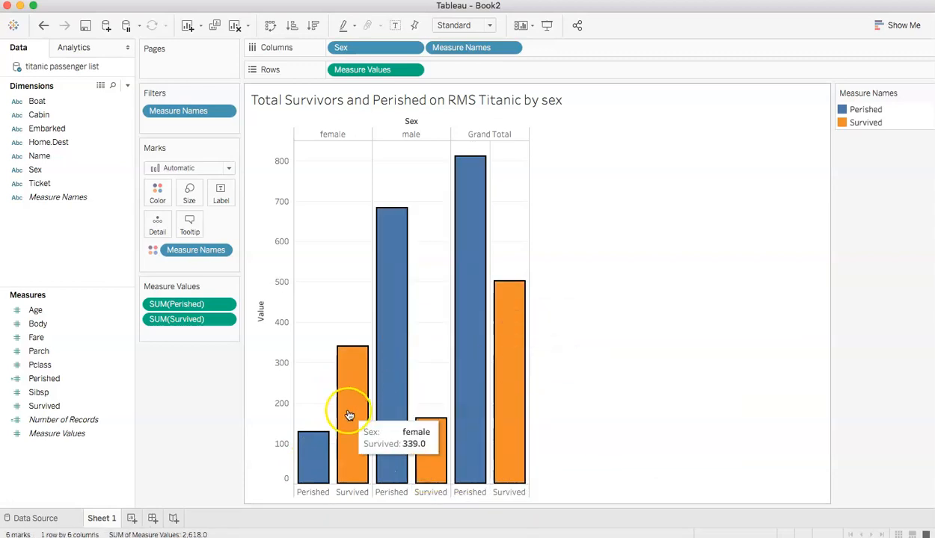
{"action": "right_click", "coordinate": [303, 444]}
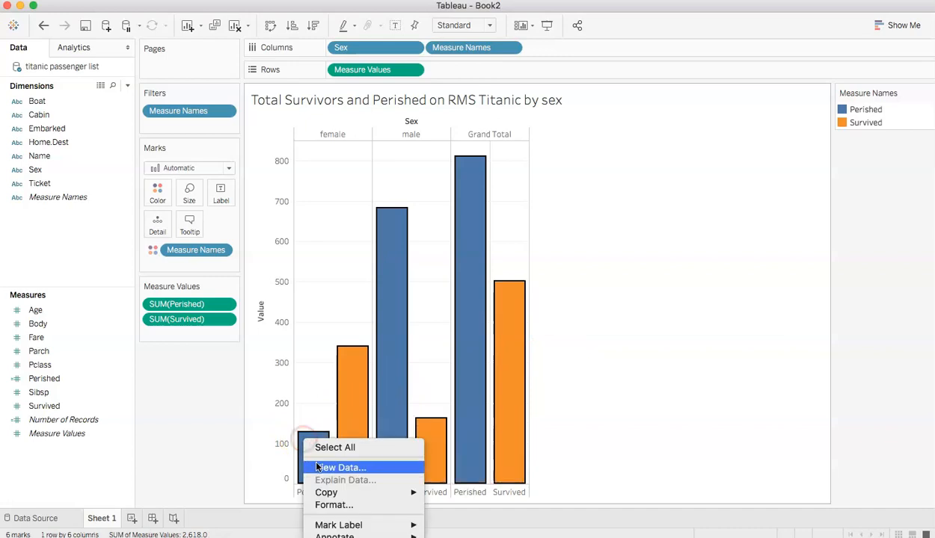
{"action": "mouse_move", "coordinate": [413, 528]}
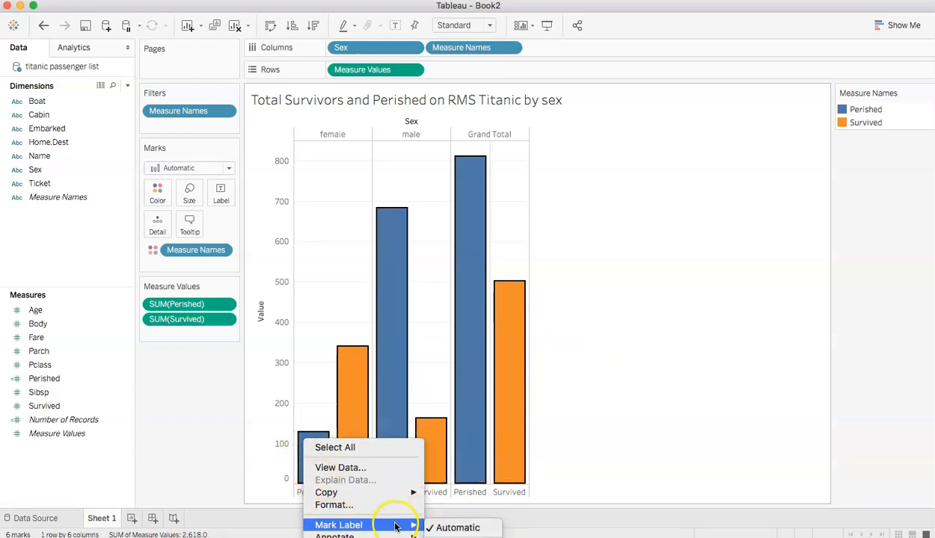
{"action": "left_click", "coordinate": [458, 528]}
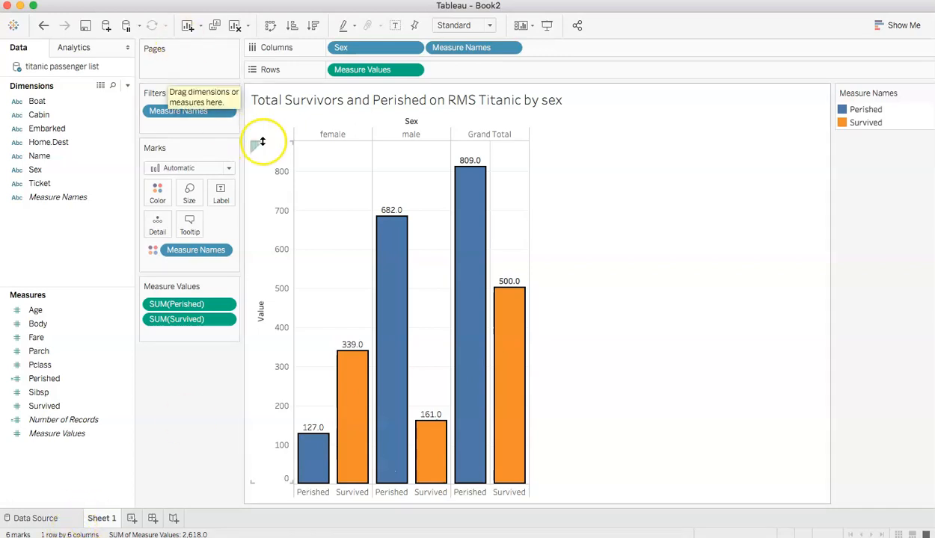
Review the labelled bars by sex, reread the assignment's tasks in the browser, and return to Tableau
{"action": "mouse_move", "coordinate": [329, 448]}
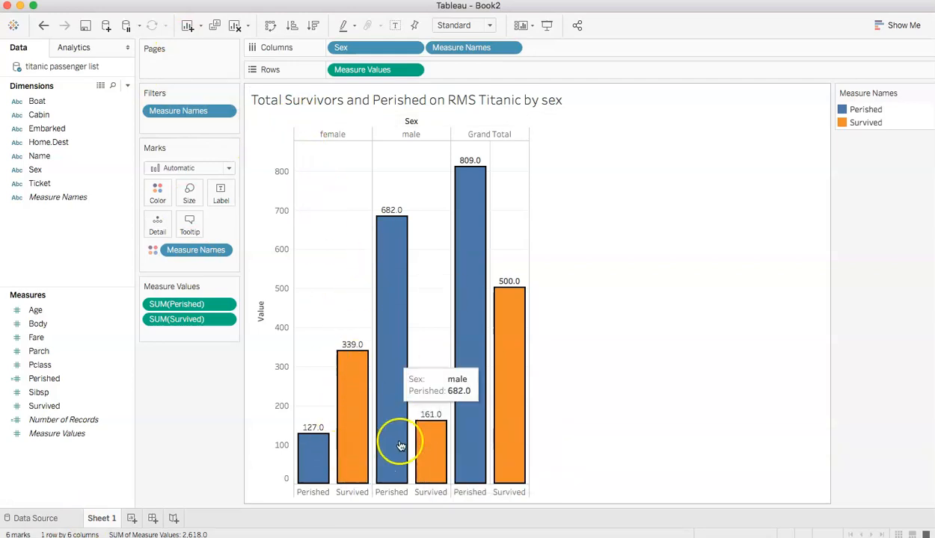
{"action": "mouse_move", "coordinate": [413, 481]}
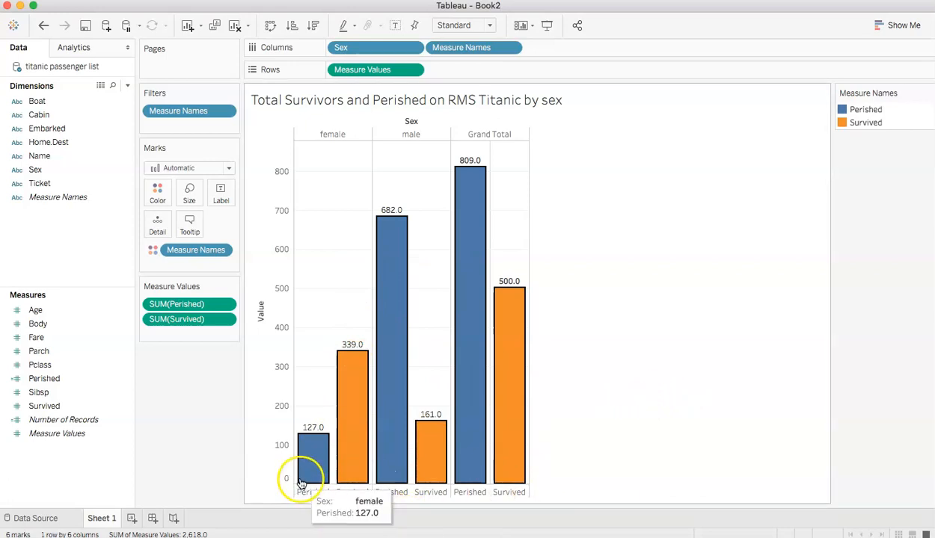
{"action": "key", "text": "super+Tab"}
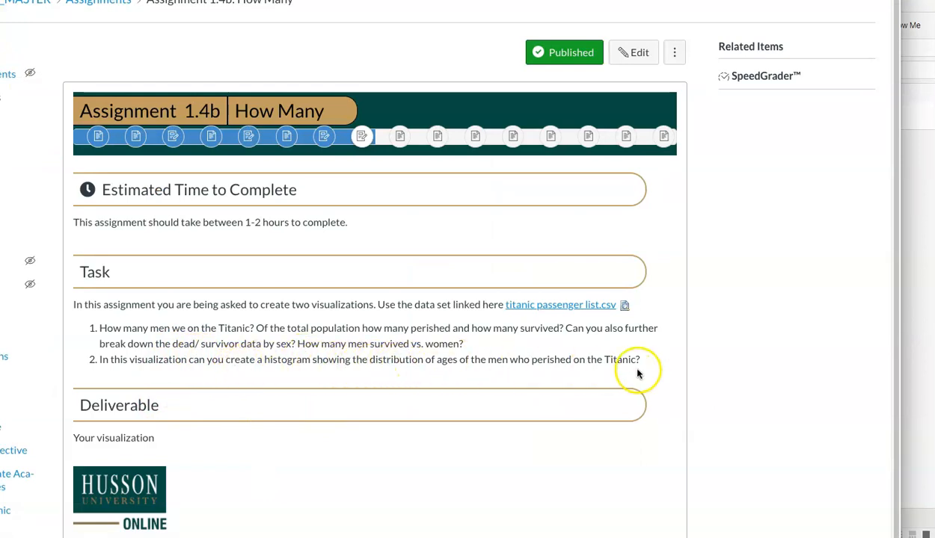
{"action": "left_click", "coordinate": [913, 370]}
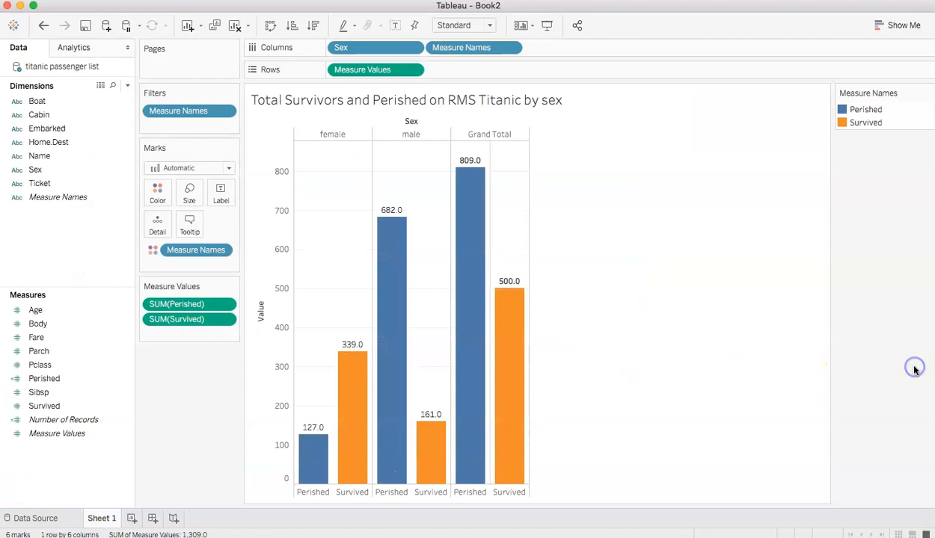
Add a new worksheet for the second visualization and recheck the histogram task in the browser assignment
{"action": "left_click", "coordinate": [132, 519]}
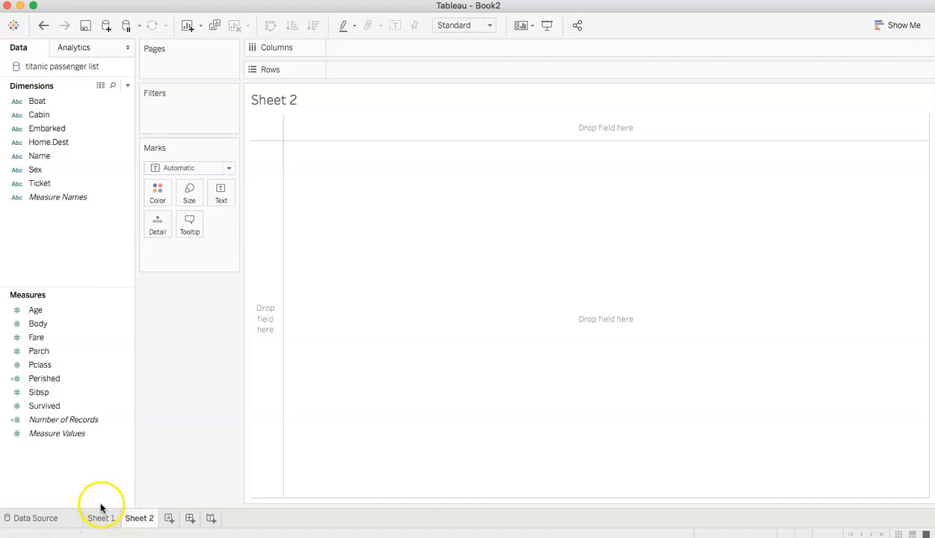
{"action": "key", "text": "super+Tab"}
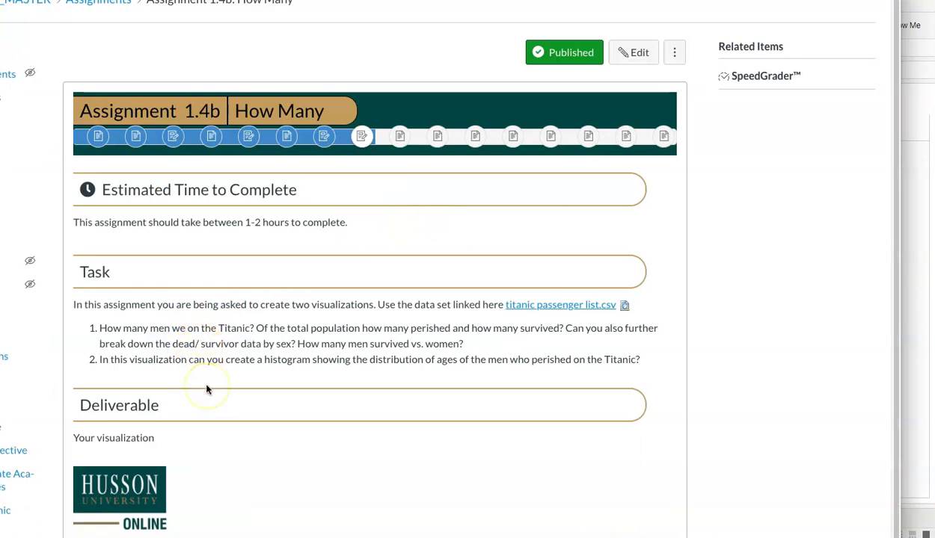
{"action": "left_click", "coordinate": [918, 395]}
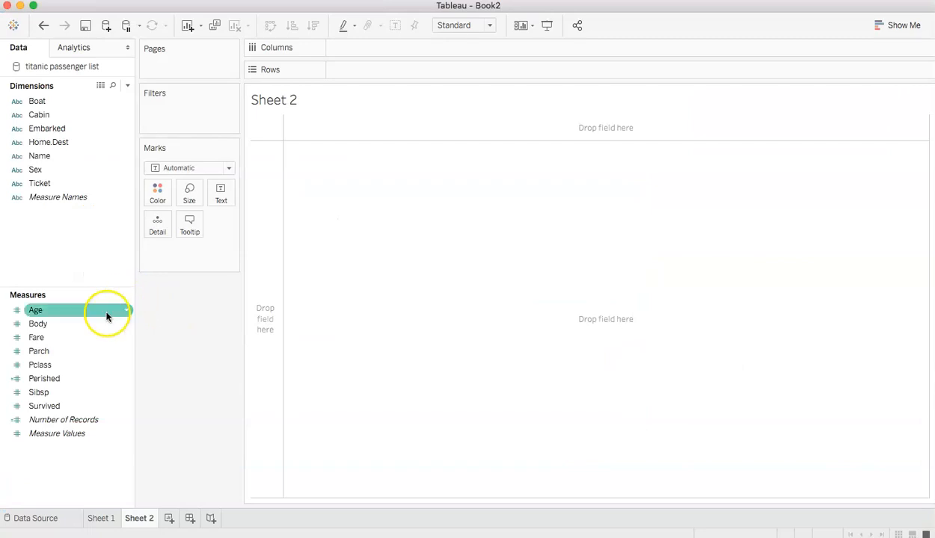
Build a histogram from the Age measure on the new worksheet
{"action": "mouse_move", "coordinate": [34, 314]}
{"action": "left_mouse_down"}
{"action": "mouse_move", "coordinate": [277, 194]}
{"action": "mouse_move", "coordinate": [351, 94]}
{"action": "mouse_move", "coordinate": [112, 266]}
{"action": "mouse_move", "coordinate": [34, 308]}
{"action": "left_mouse_up"}
{"action": "left_click", "coordinate": [898, 25]}
{"action": "left_click", "coordinate": [830, 69]}
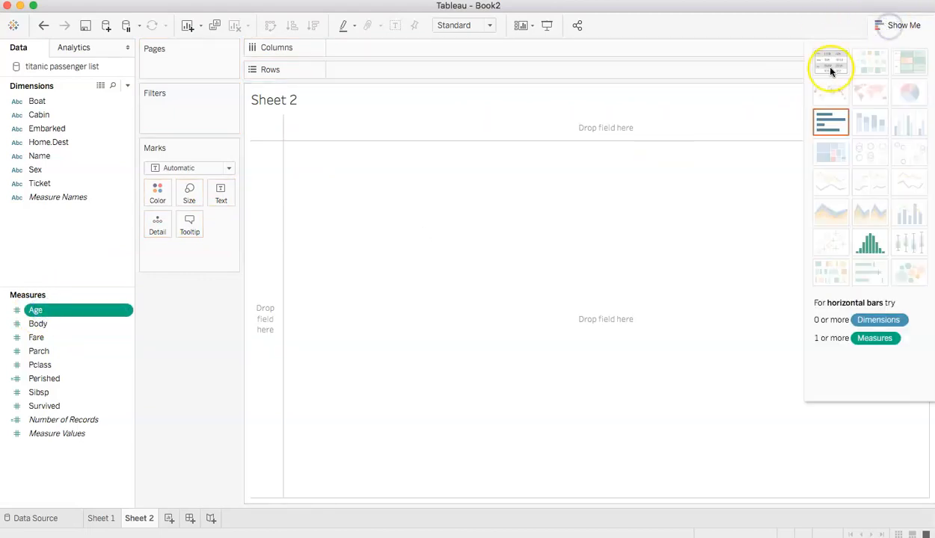
{"action": "left_click", "coordinate": [860, 239]}
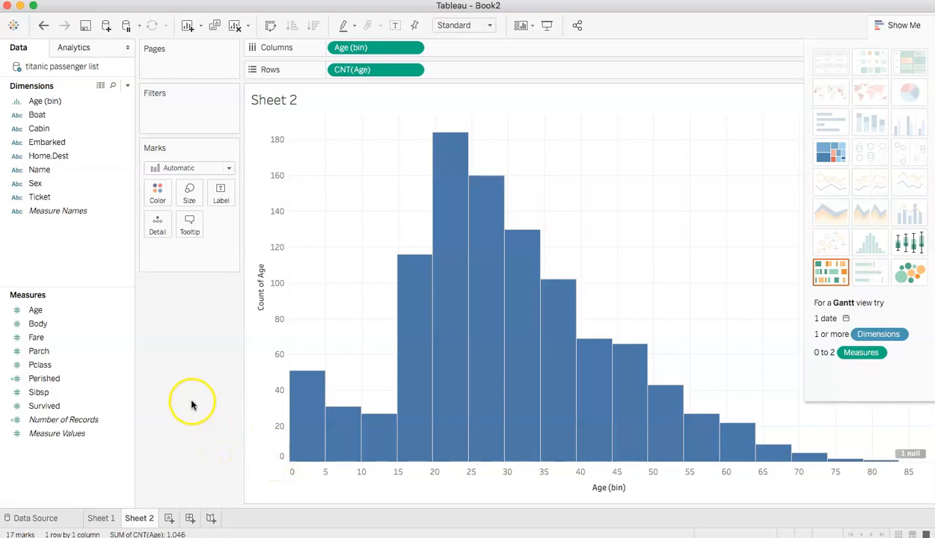
Recheck the histogram task in the browser, and filter the null age value out of the Tableau histogram
{"action": "left_click", "coordinate": [725, 2]}
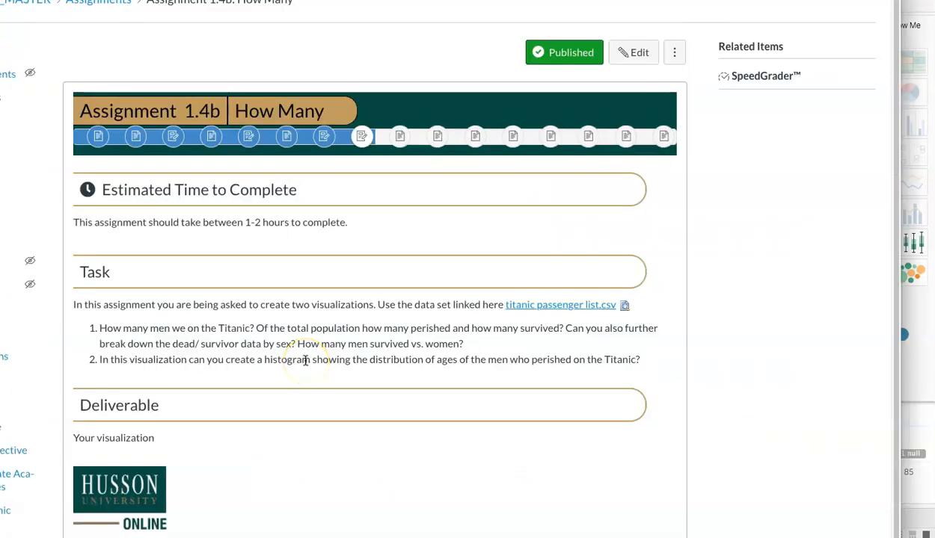
{"action": "left_click", "coordinate": [907, 432]}
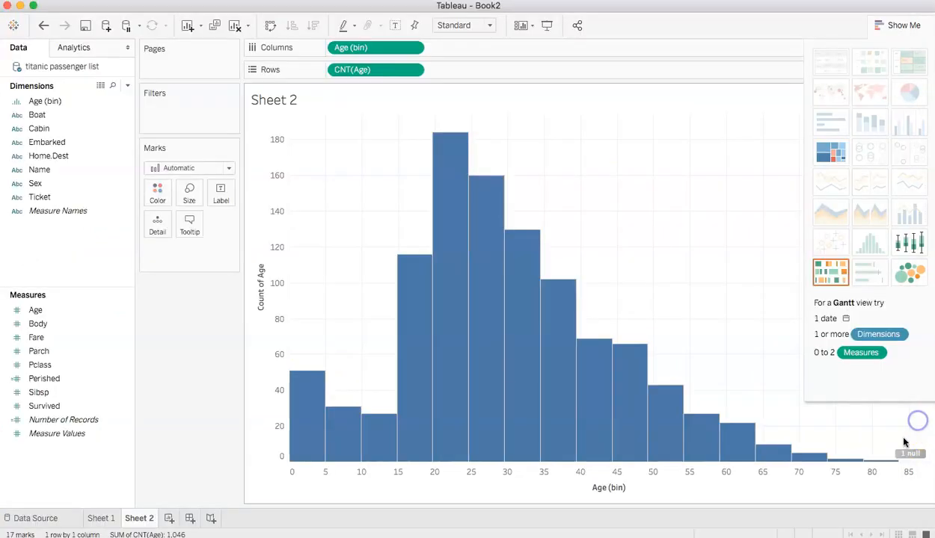
{"action": "left_click", "coordinate": [910, 453]}
{"action": "left_click", "coordinate": [398, 254]}
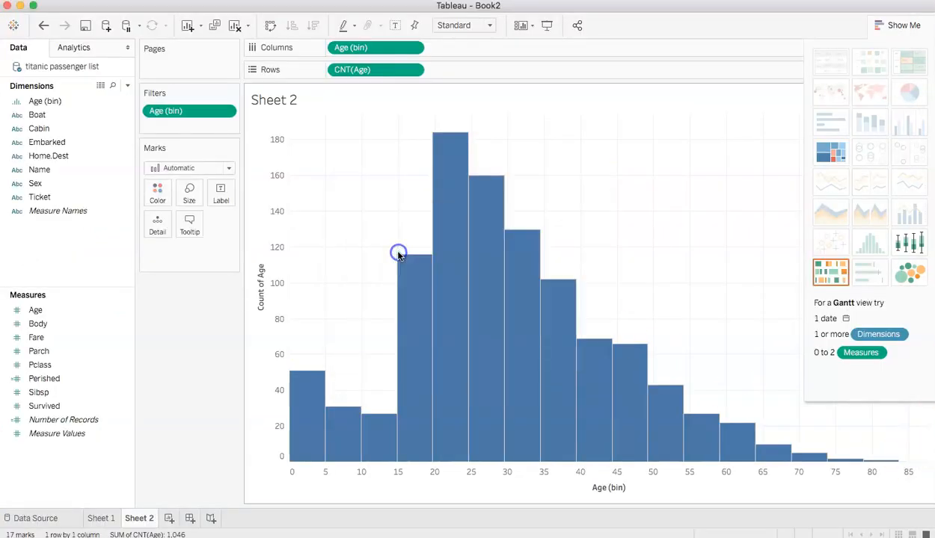
{"action": "left_click", "coordinate": [883, 30]}
{"action": "left_click", "coordinate": [112, 353]}
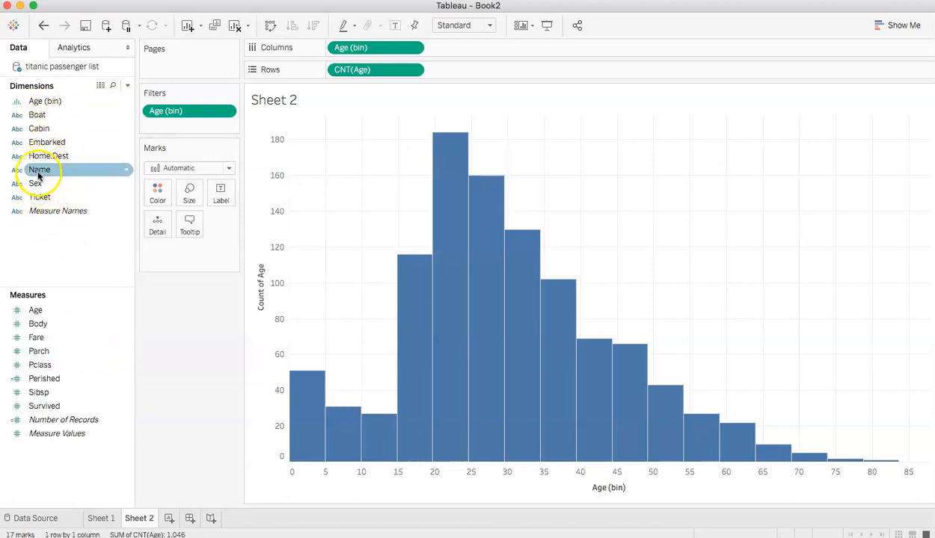
Filter the histogram by Sex so that only male passengers are included
{"action": "left_click_drag", "start_coordinate": [31, 183], "coordinate": [159, 127]}
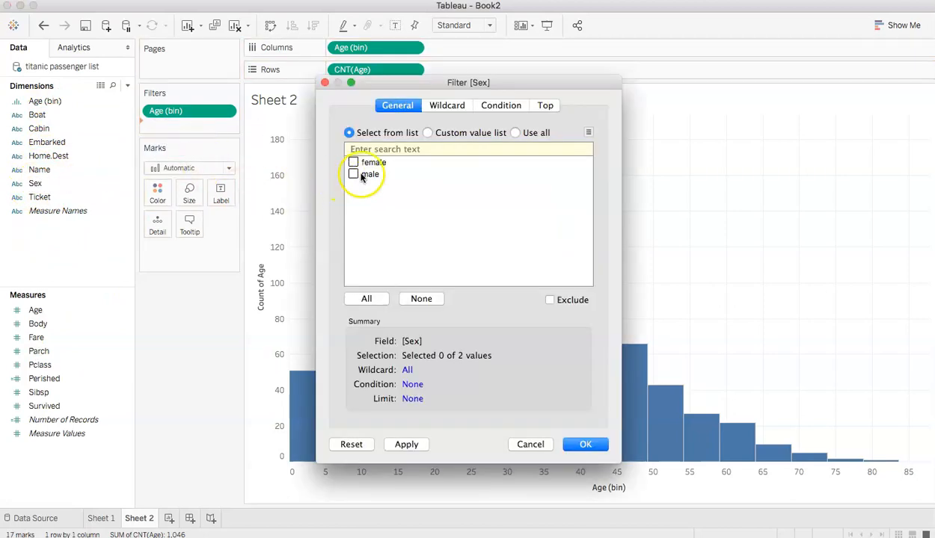
{"action": "left_click", "coordinate": [353, 174]}
{"action": "left_click", "coordinate": [572, 441]}
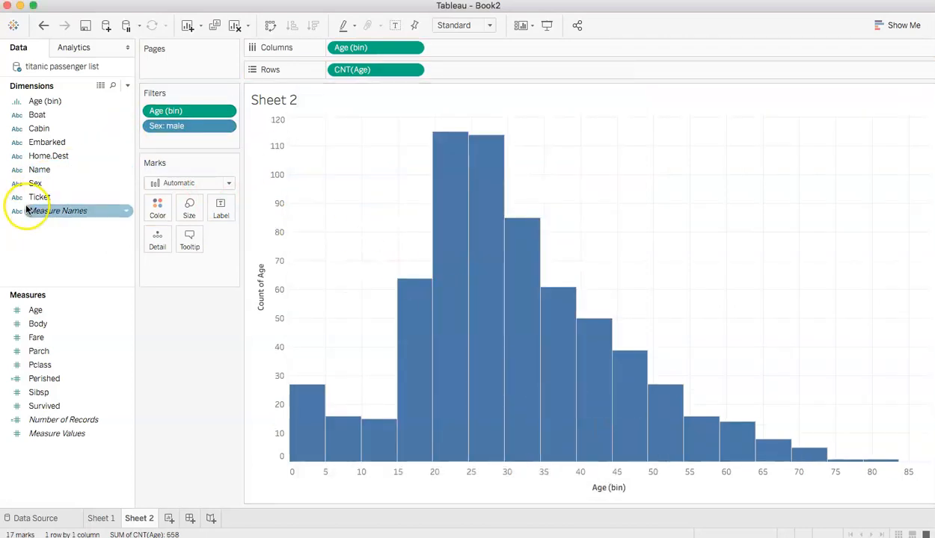
Add a filter on the sum of Perished, keeping the range of values from 0 to 96
{"action": "left_click", "coordinate": [30, 382]}
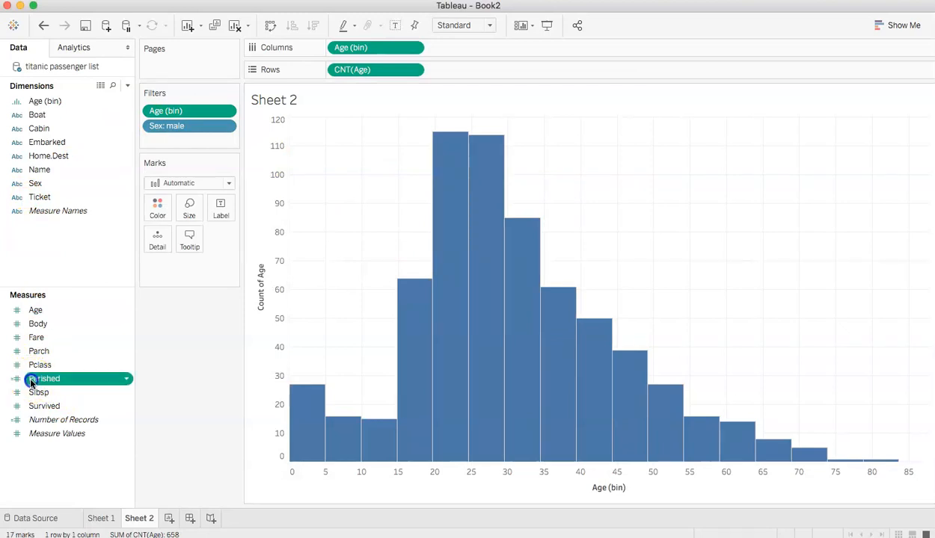
{"action": "left_click_drag", "start_coordinate": [31, 382], "coordinate": [187, 184]}
{"action": "left_click", "coordinate": [73, 408]}
{"action": "left_click", "coordinate": [112, 380]}
{"action": "left_click_drag", "start_coordinate": [44, 383], "coordinate": [180, 142]}
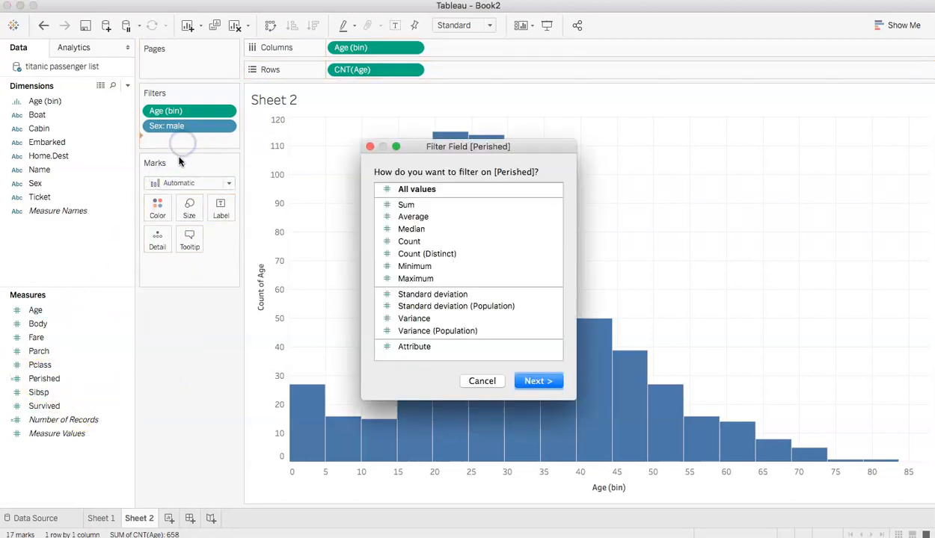
{"action": "left_click", "coordinate": [404, 205]}
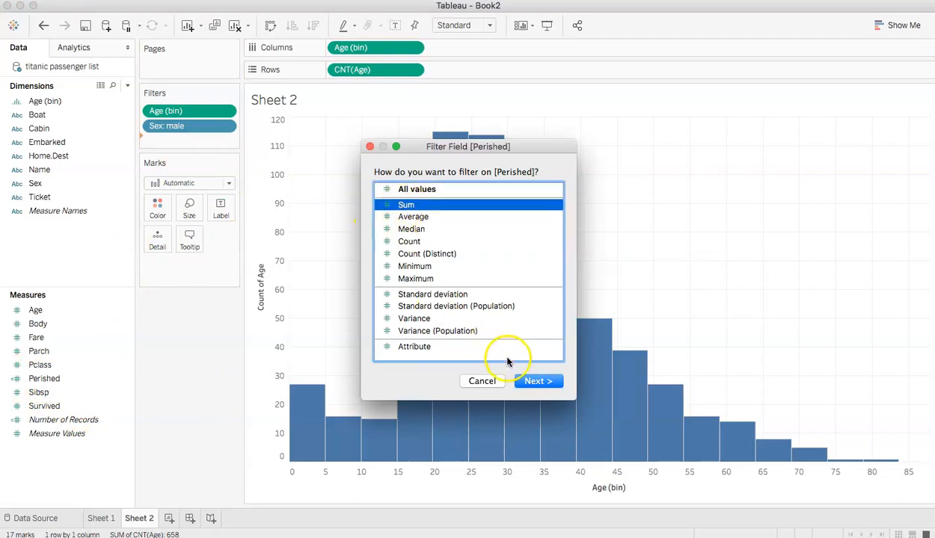
{"action": "left_click", "coordinate": [532, 381]}
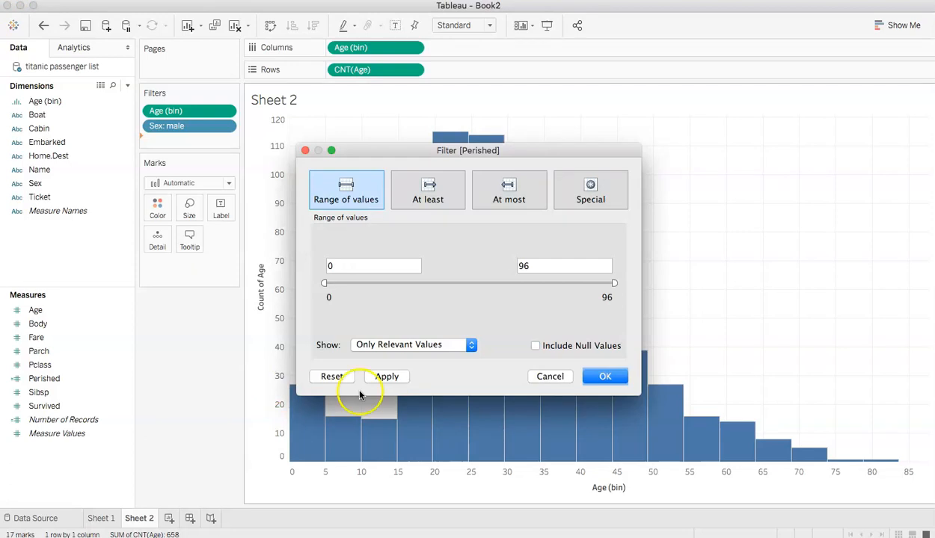
{"action": "left_click", "coordinate": [602, 377]}
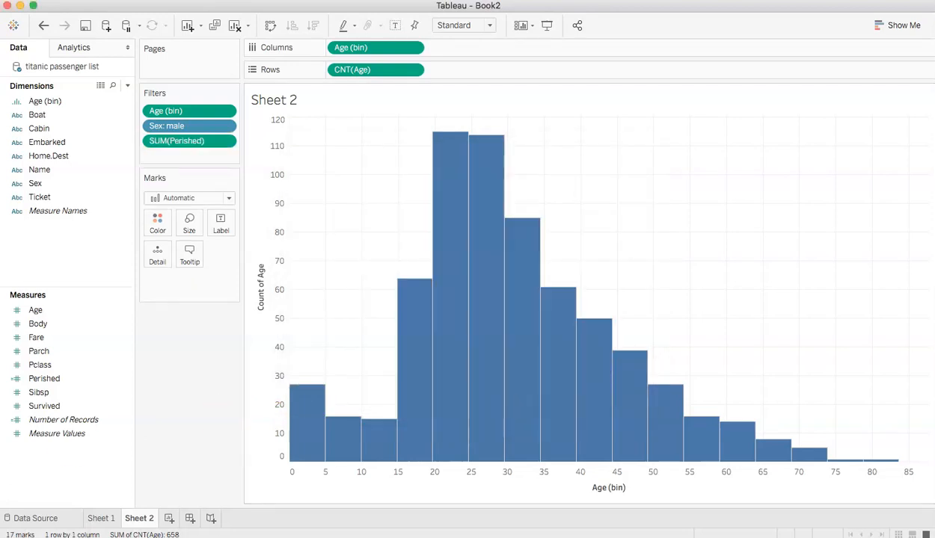
Change the histogram's vertical axis title to "Number of Men who Perished"
{"action": "mouse_move", "coordinate": [468, 190]}
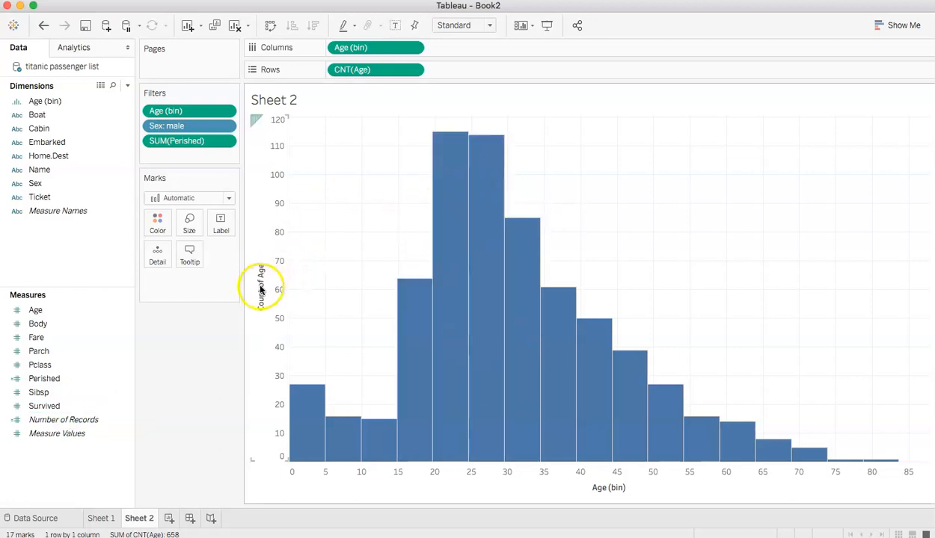
{"action": "double_click", "coordinate": [260, 290]}
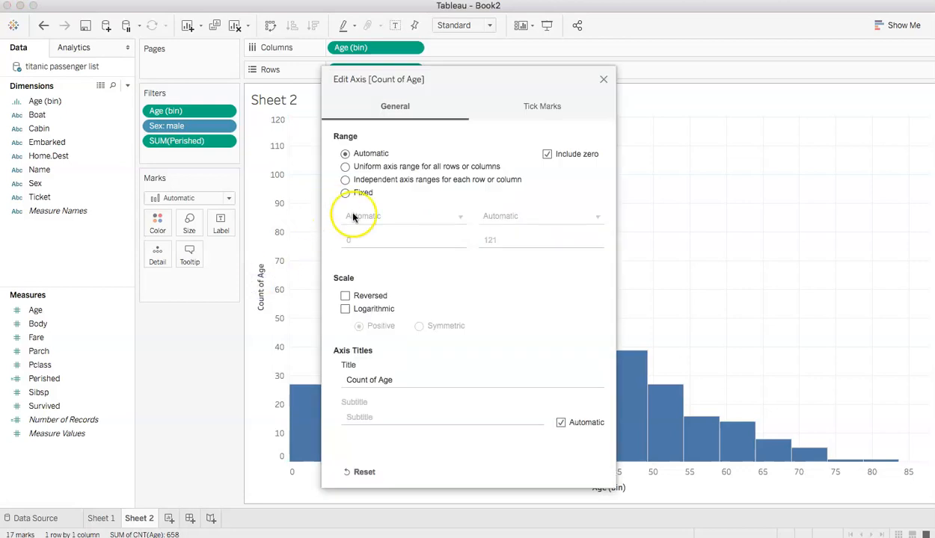
{"action": "left_click", "coordinate": [389, 376]}
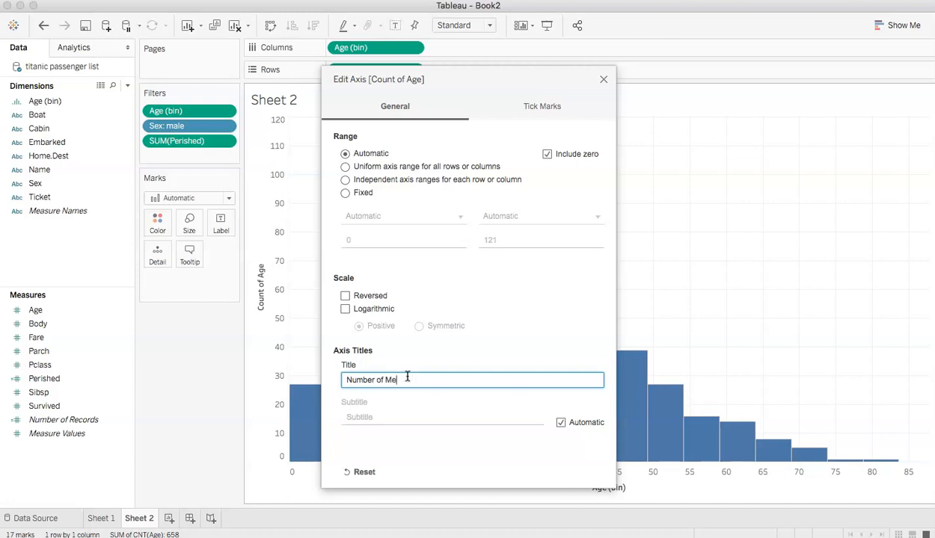
{"action": "left_click", "coordinate": [606, 79]}
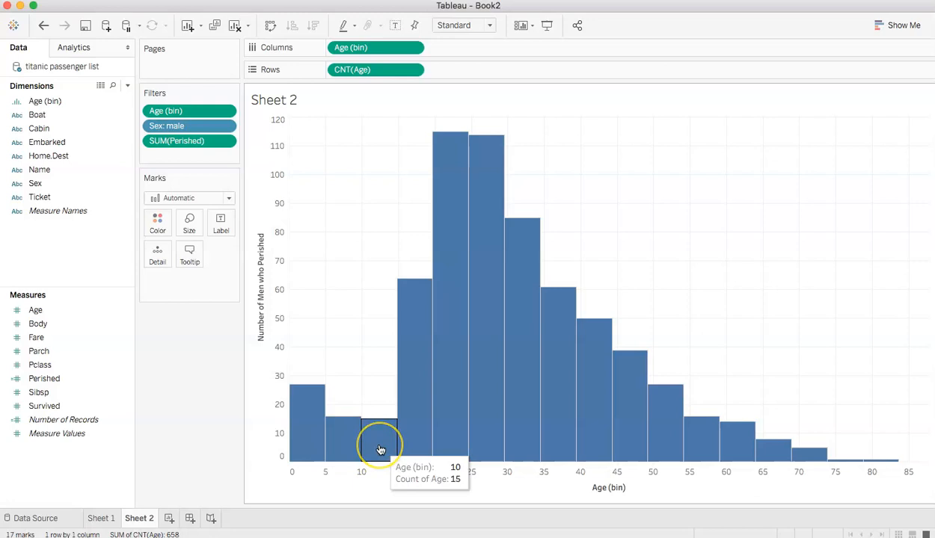
{"action": "right_click", "coordinate": [306, 450]}
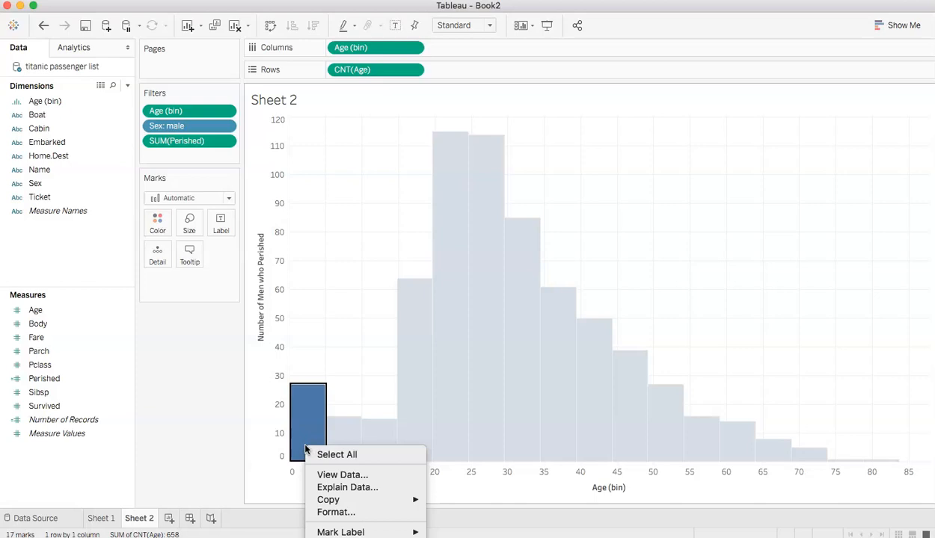
{"action": "left_click", "coordinate": [199, 420]}
{"action": "left_click", "coordinate": [219, 413]}
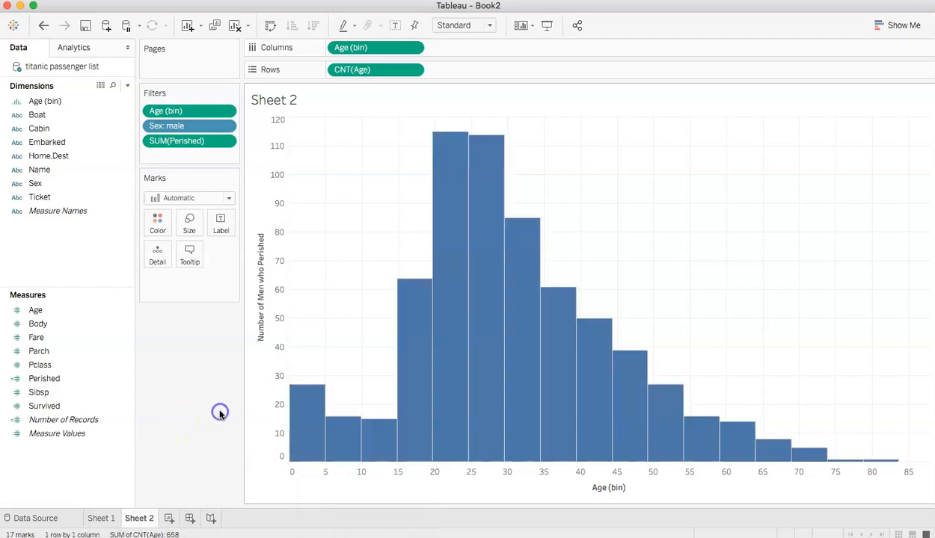
{"action": "left_click", "coordinate": [219, 408]}
{"action": "left_click", "coordinate": [166, 269]}
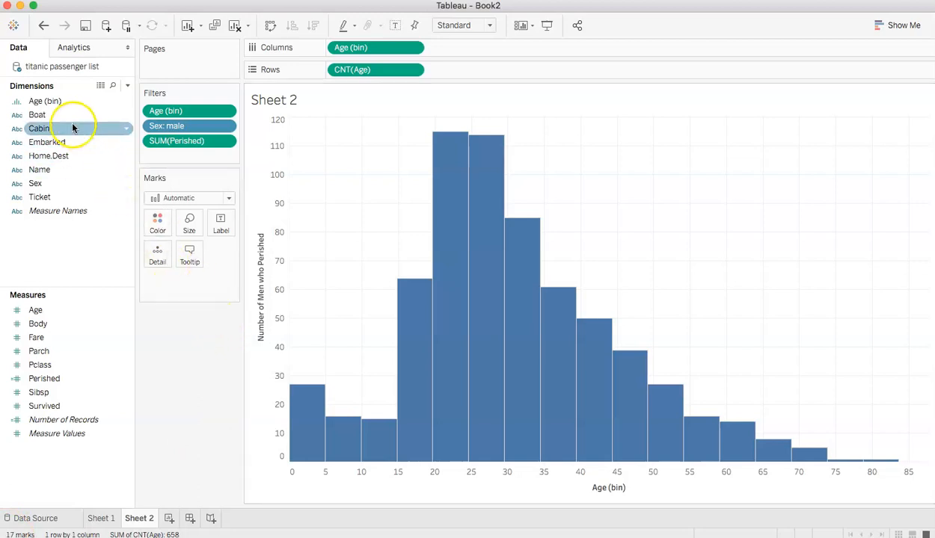
Edit the Age (bin) field and set its size of bins to 5
{"action": "right_click", "coordinate": [45, 101]}
{"action": "left_click", "coordinate": [61, 144]}
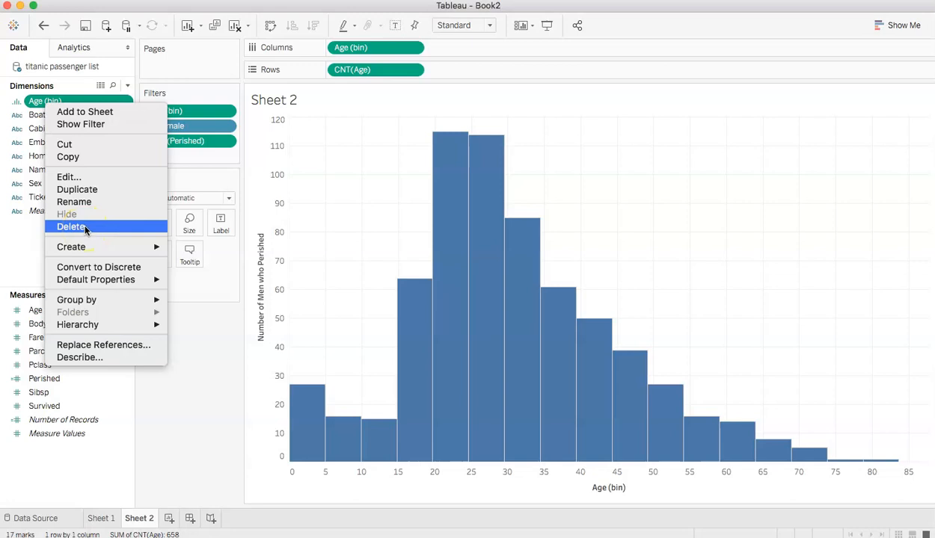
{"action": "mouse_move", "coordinate": [97, 299]}
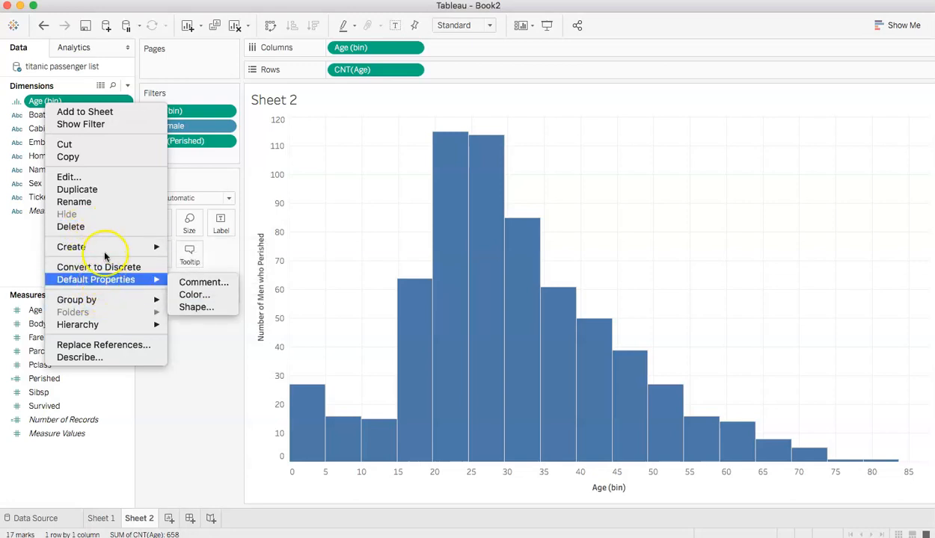
{"action": "left_click", "coordinate": [110, 177]}
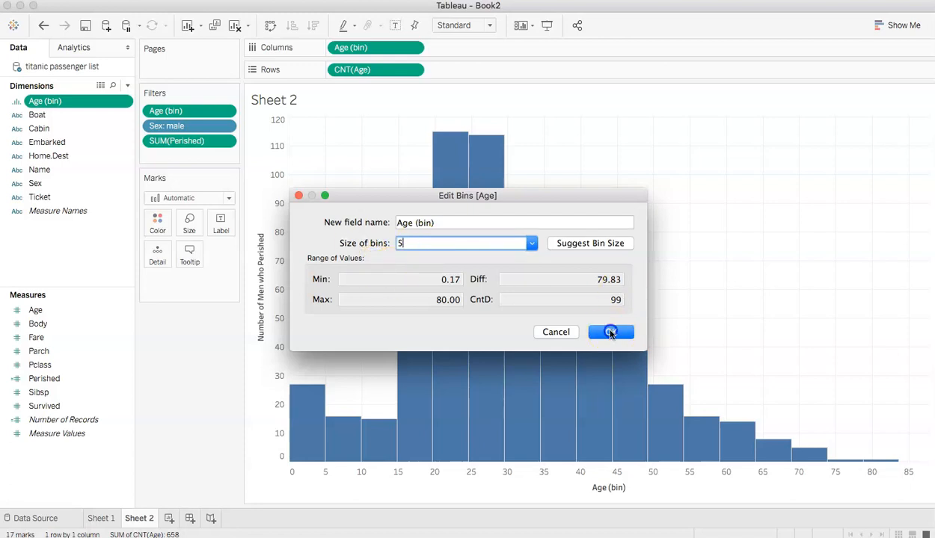
{"action": "left_click", "coordinate": [610, 332]}
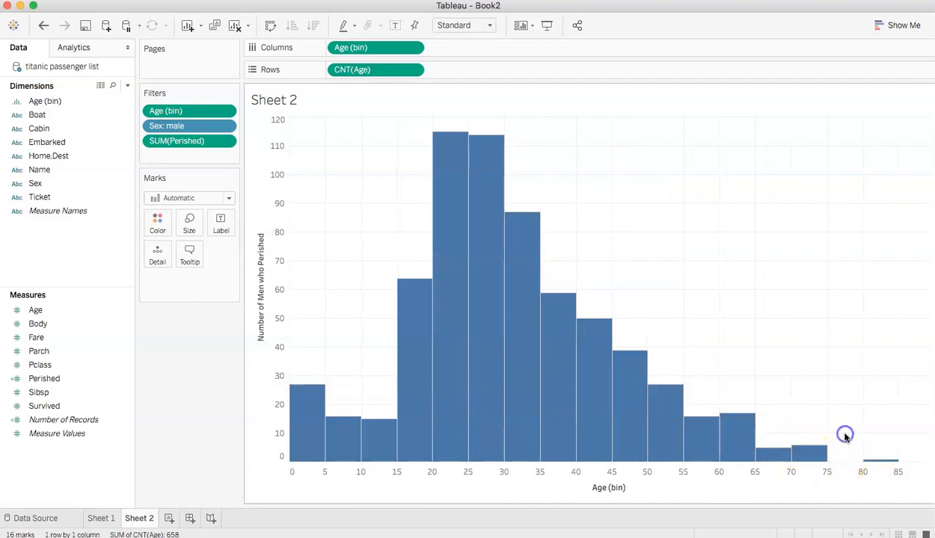
{"action": "mouse_move", "coordinate": [873, 461]}
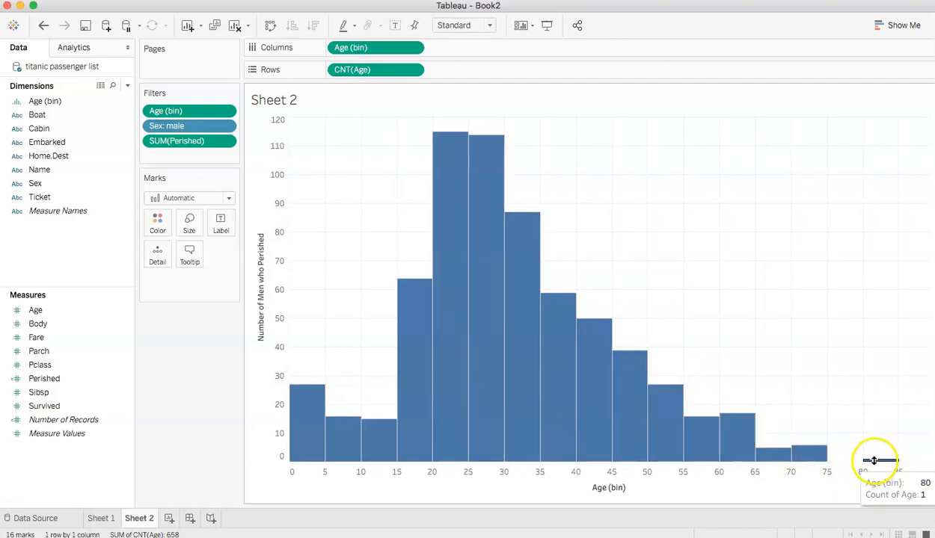
{"action": "left_click", "coordinate": [847, 465]}
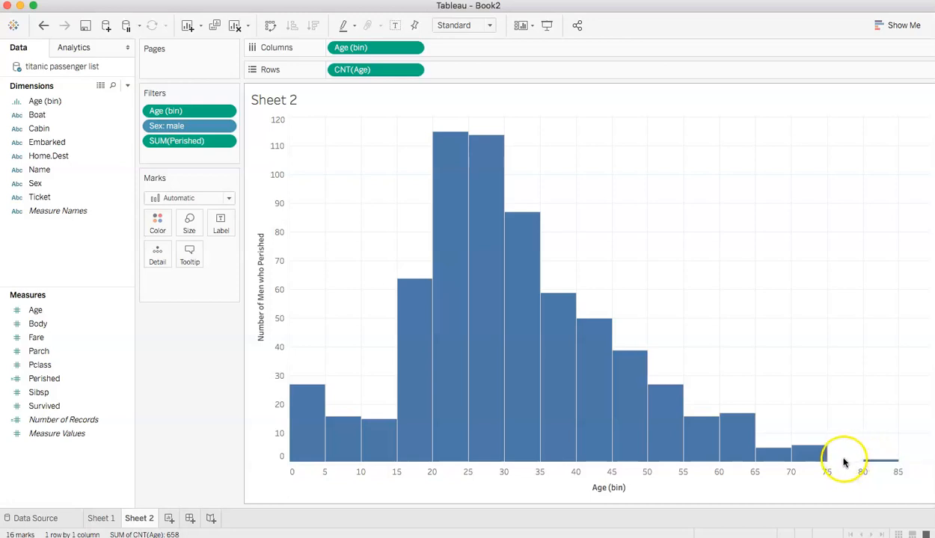
{"action": "mouse_move", "coordinate": [873, 463]}
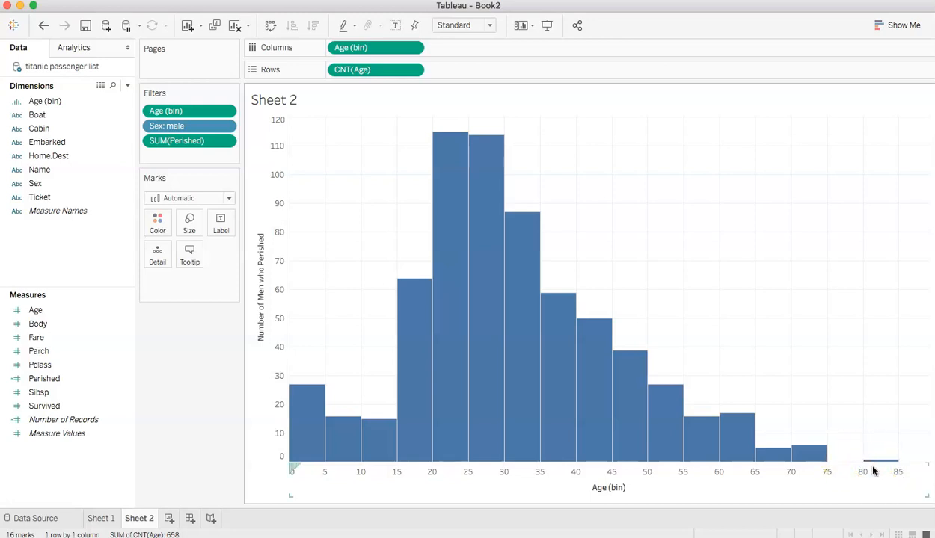
{"action": "left_click", "coordinate": [847, 460]}
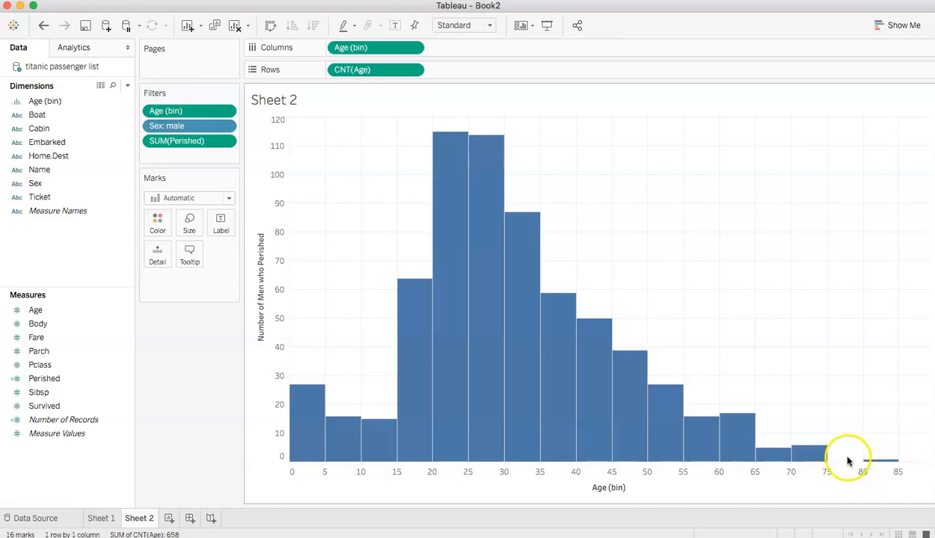
{"action": "mouse_move", "coordinate": [808, 460]}
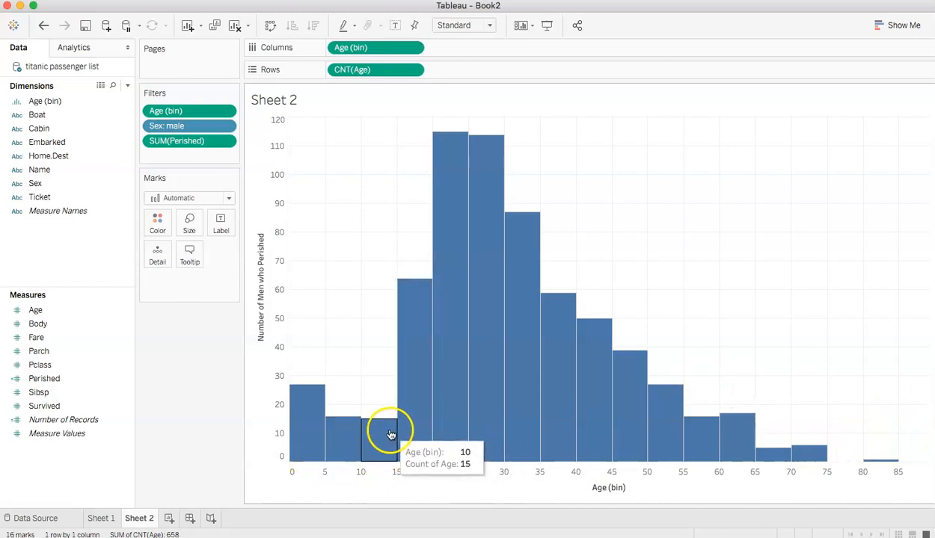
Select every bar of the age histogram and set their mark labels to always show
{"action": "left_click", "coordinate": [299, 443]}
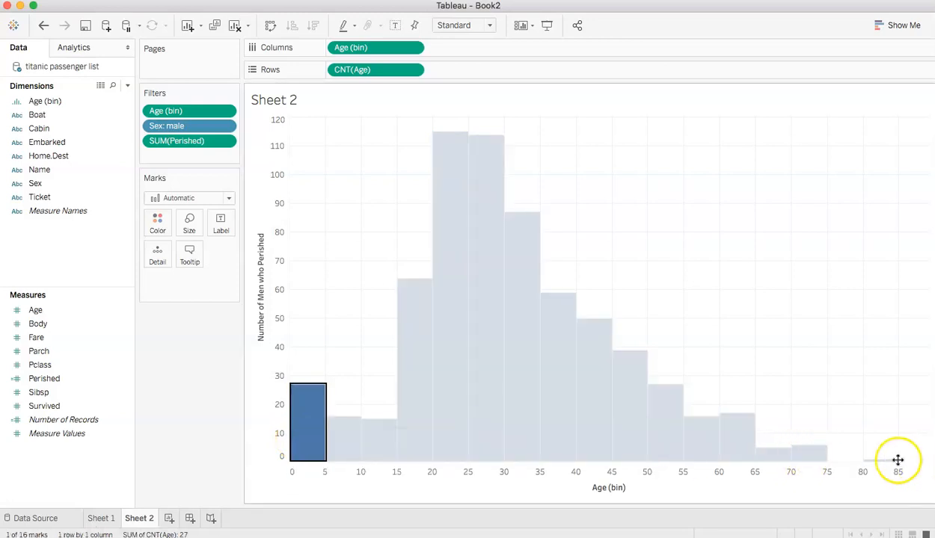
{"action": "mouse_move", "coordinate": [892, 461]}
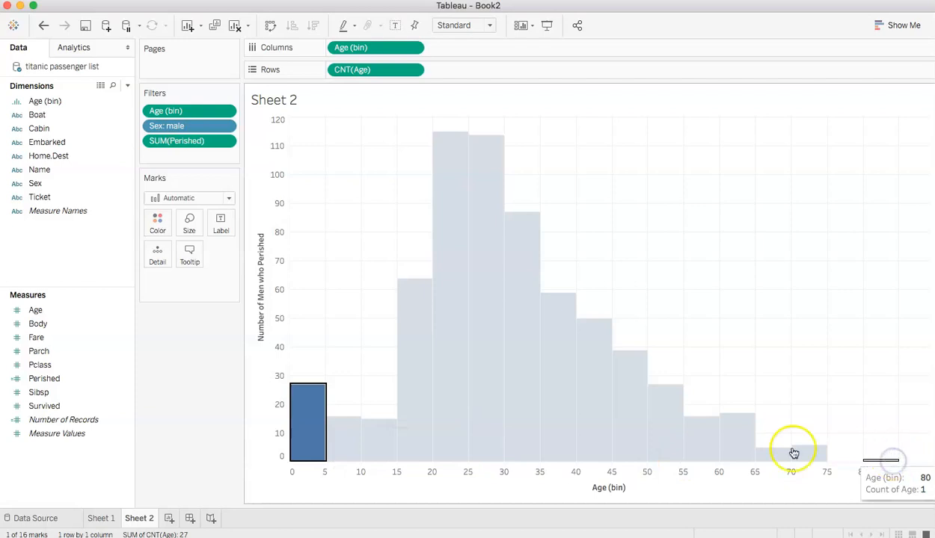
{"action": "left_click", "coordinate": [348, 447], "text": "super"}
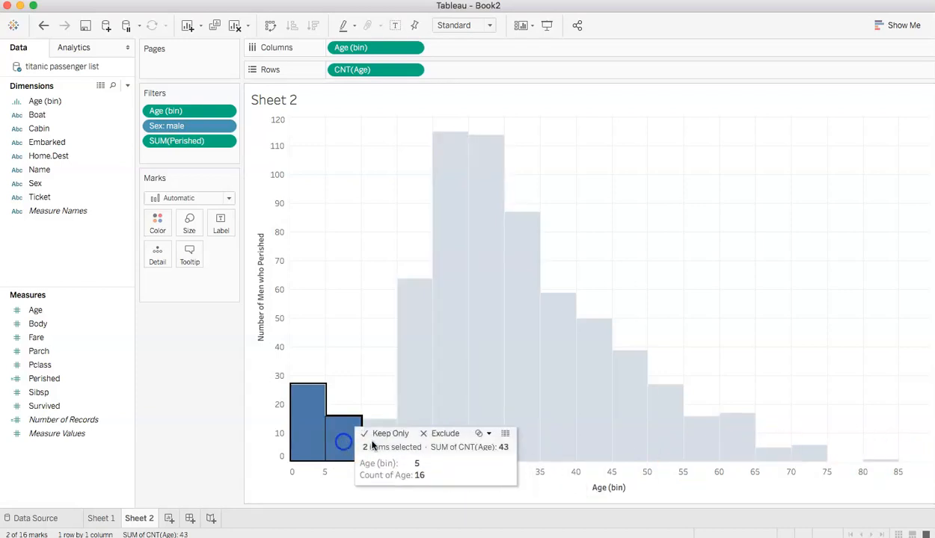
{"action": "left_click", "coordinate": [382, 425], "text": "super"}
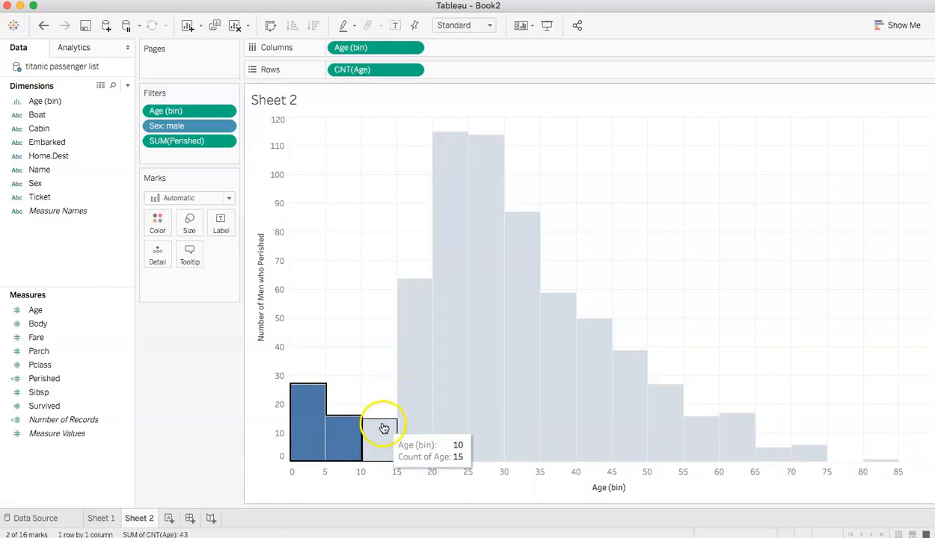
{"action": "left_click", "coordinate": [403, 367], "text": "super"}
{"action": "left_click", "coordinate": [444, 292], "text": "super"}
{"action": "left_click", "coordinate": [475, 272], "text": "super"}
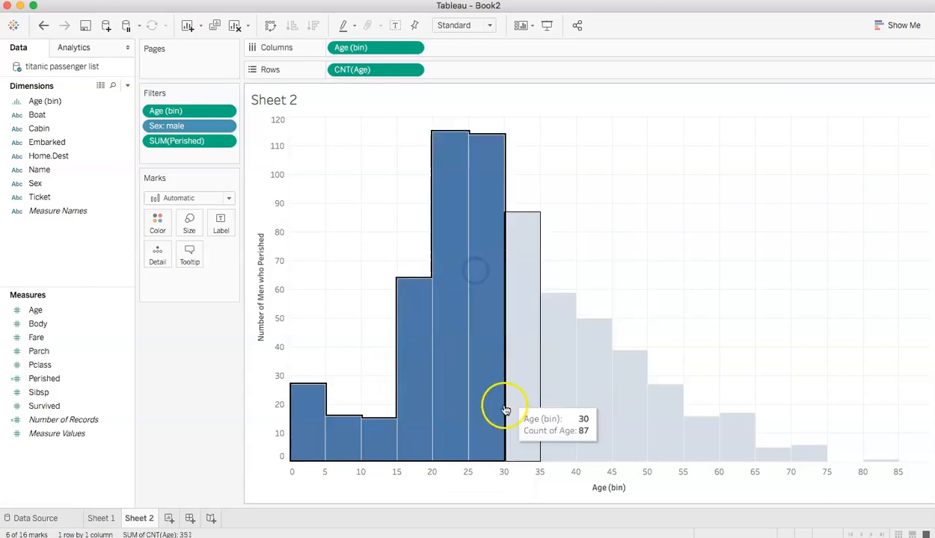
{"action": "left_click", "coordinate": [522, 348], "text": "super"}
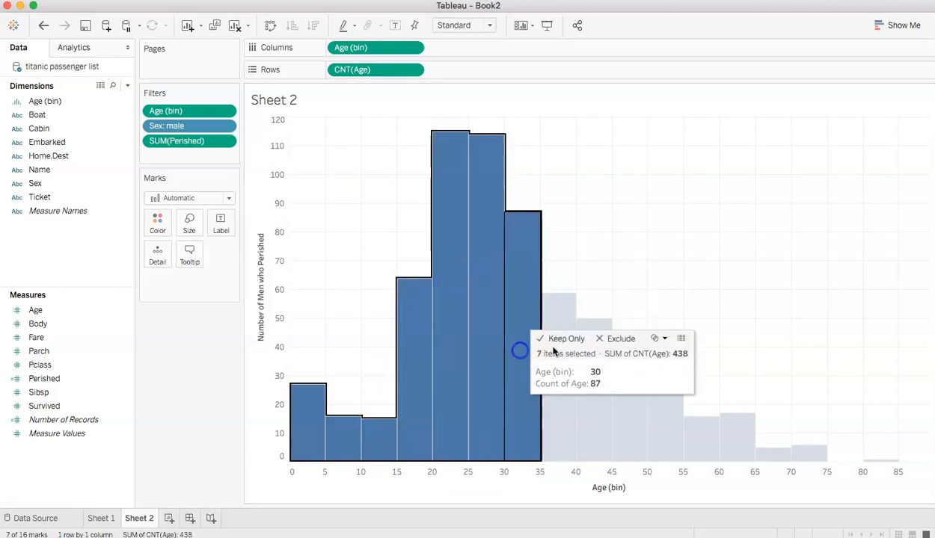
{"action": "left_click", "coordinate": [555, 307], "text": "super"}
{"action": "left_click", "coordinate": [594, 385], "text": "super"}
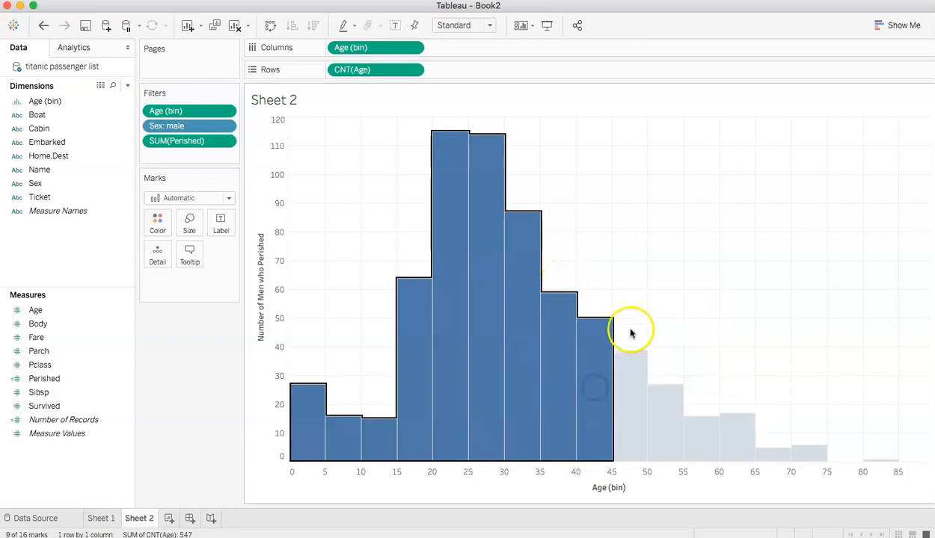
{"action": "left_click", "coordinate": [634, 382], "text": "super"}
{"action": "left_click", "coordinate": [675, 447], "text": "super"}
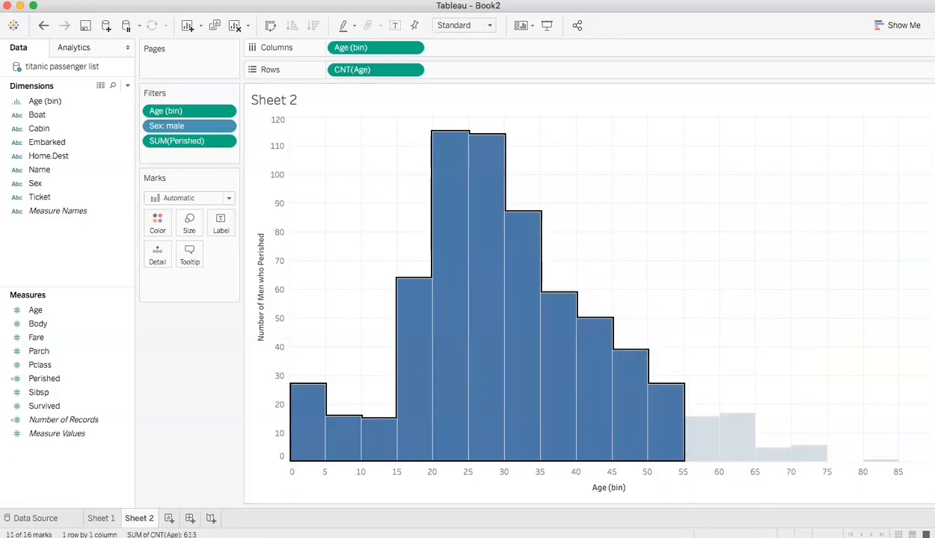
{"action": "left_click", "coordinate": [709, 450], "text": "super"}
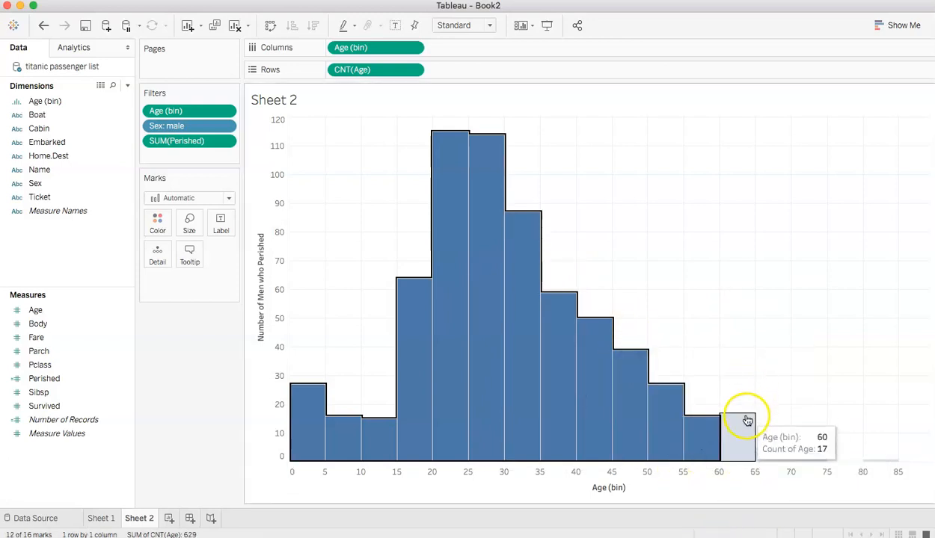
{"action": "left_click", "coordinate": [745, 423], "text": "super"}
{"action": "left_click", "coordinate": [776, 453], "text": "super"}
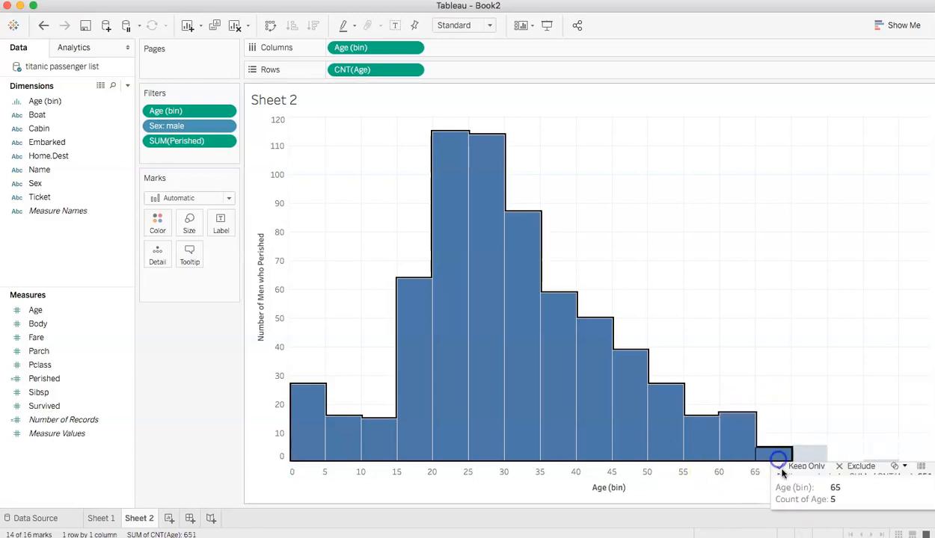
{"action": "left_click", "coordinate": [808, 453], "text": "super"}
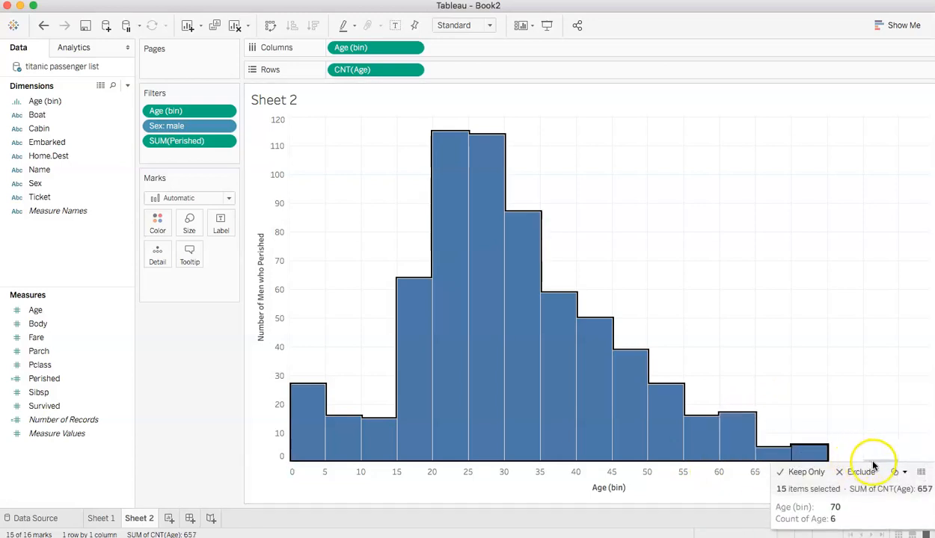
{"action": "left_click", "coordinate": [882, 459], "text": "super"}
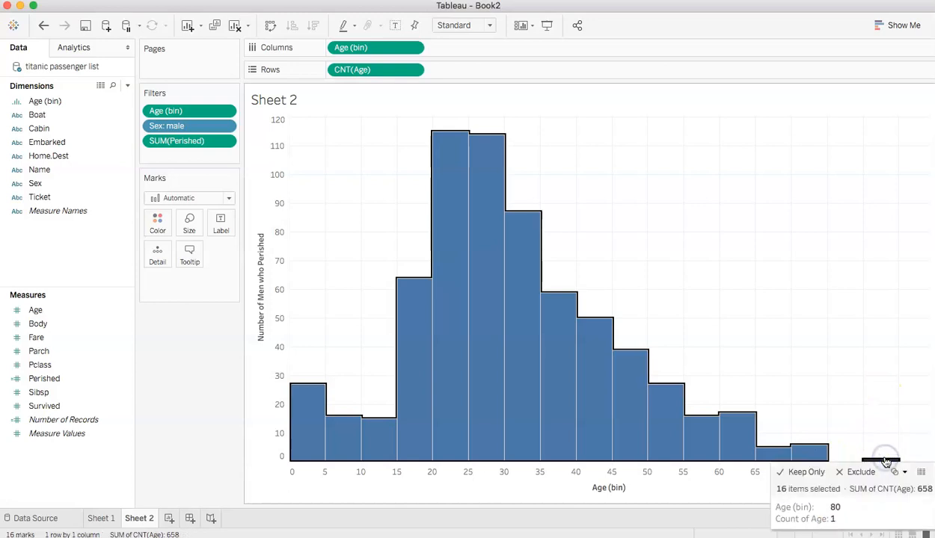
{"action": "right_click", "coordinate": [418, 359]}
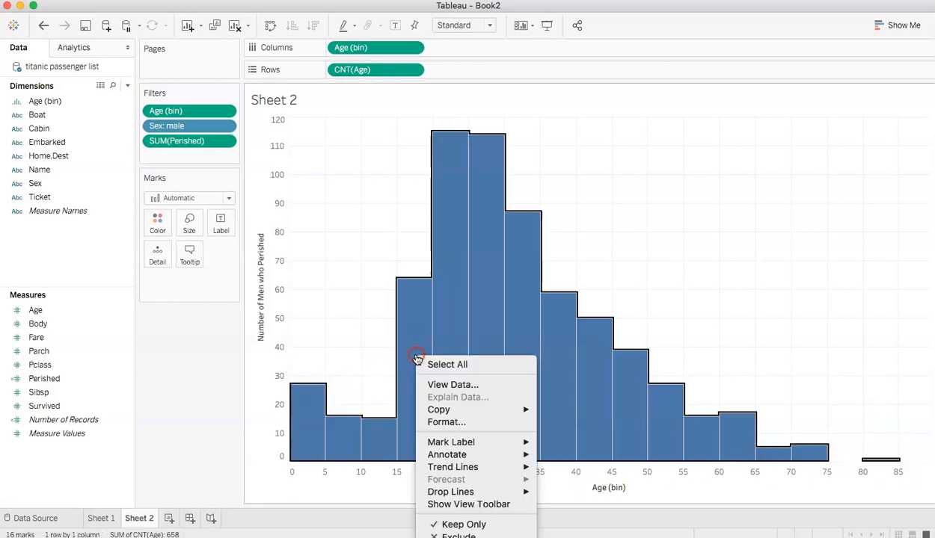
{"action": "mouse_move", "coordinate": [525, 442]}
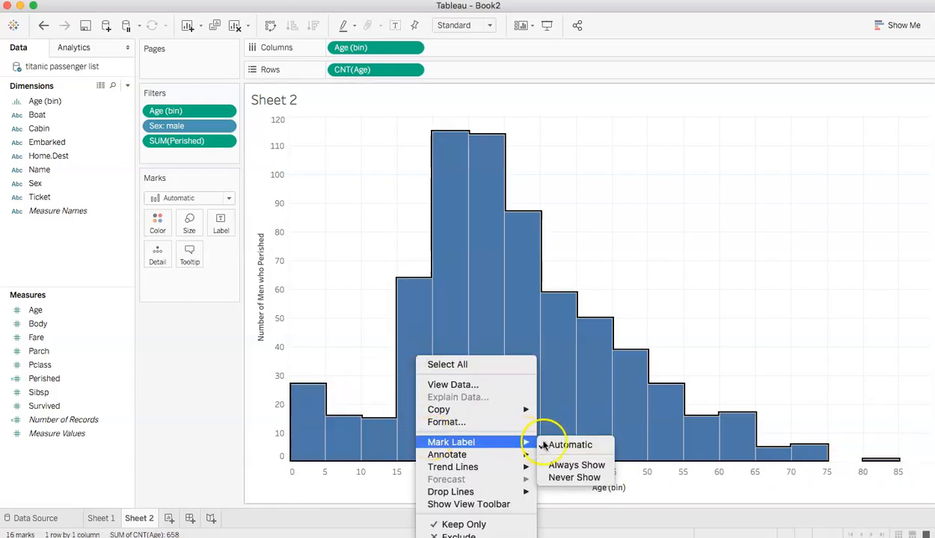
{"action": "left_click", "coordinate": [560, 463]}
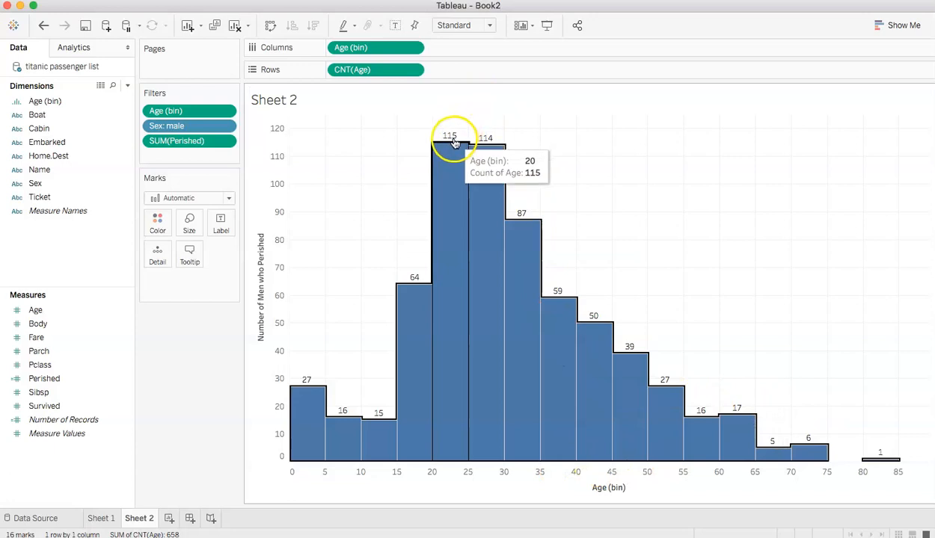
Recolor the histogram bars gray and give them a black border
{"action": "mouse_move", "coordinate": [454, 144]}
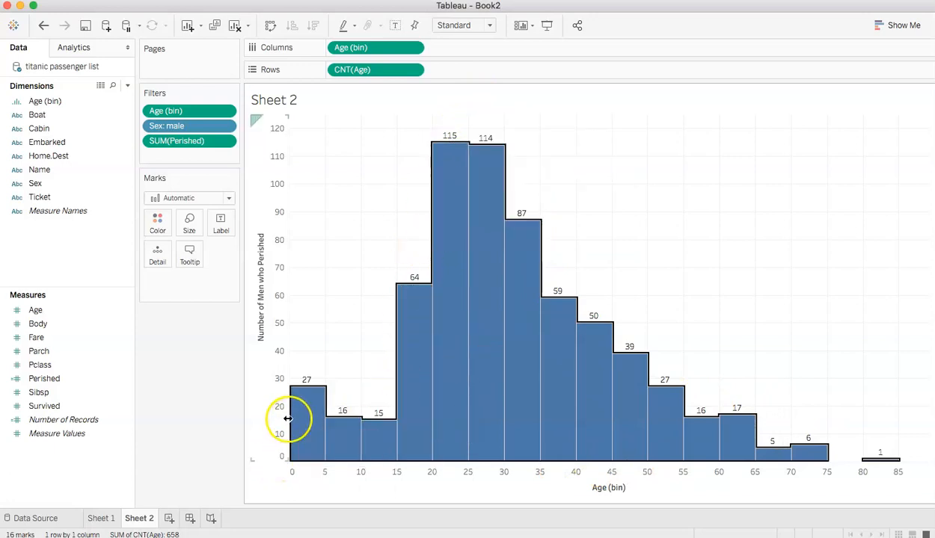
{"action": "mouse_move", "coordinate": [298, 437]}
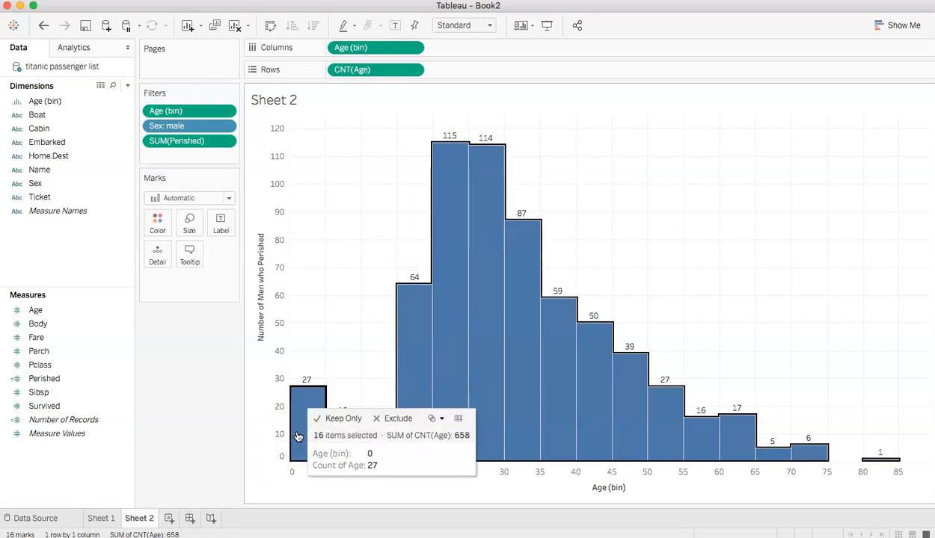
{"action": "left_click", "coordinate": [159, 225]}
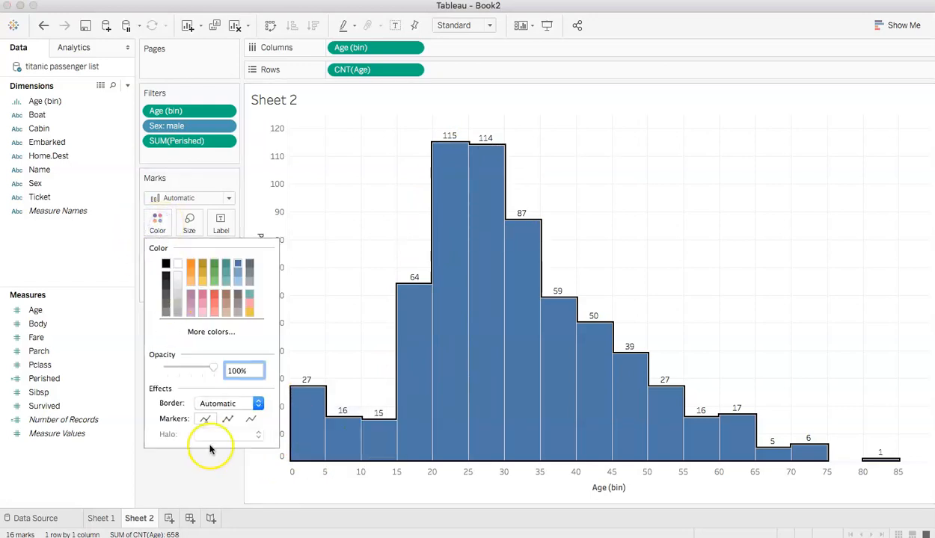
{"action": "left_click", "coordinate": [173, 315]}
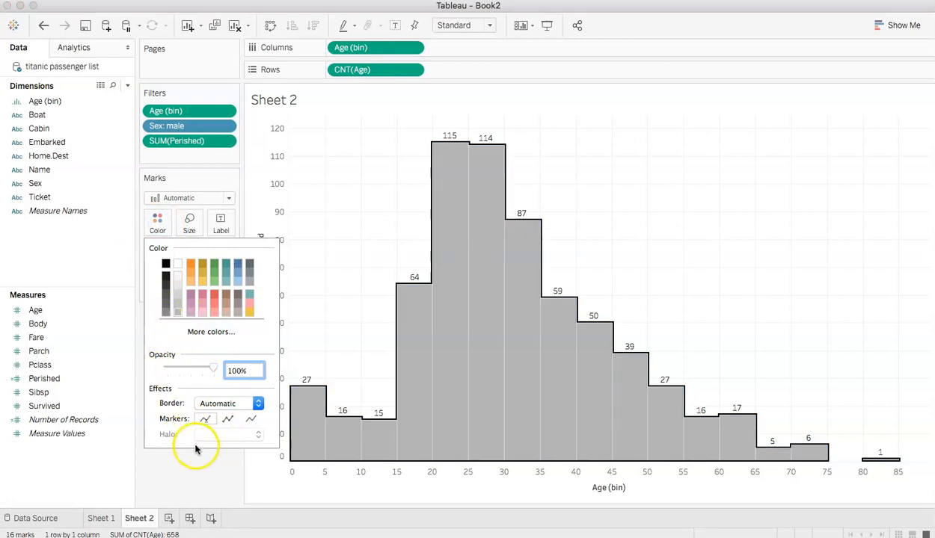
{"action": "left_click", "coordinate": [257, 403]}
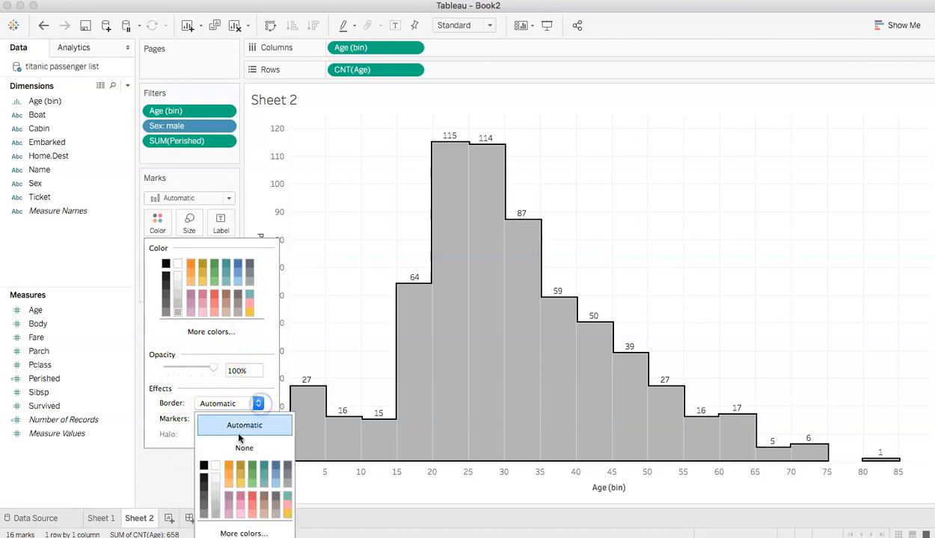
{"action": "left_click", "coordinate": [204, 466]}
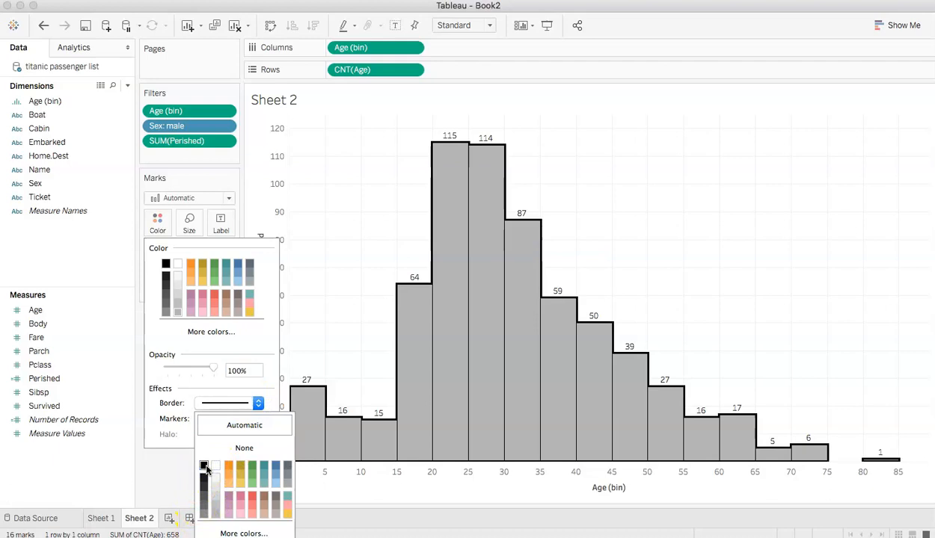
{"action": "left_click", "coordinate": [160, 470]}
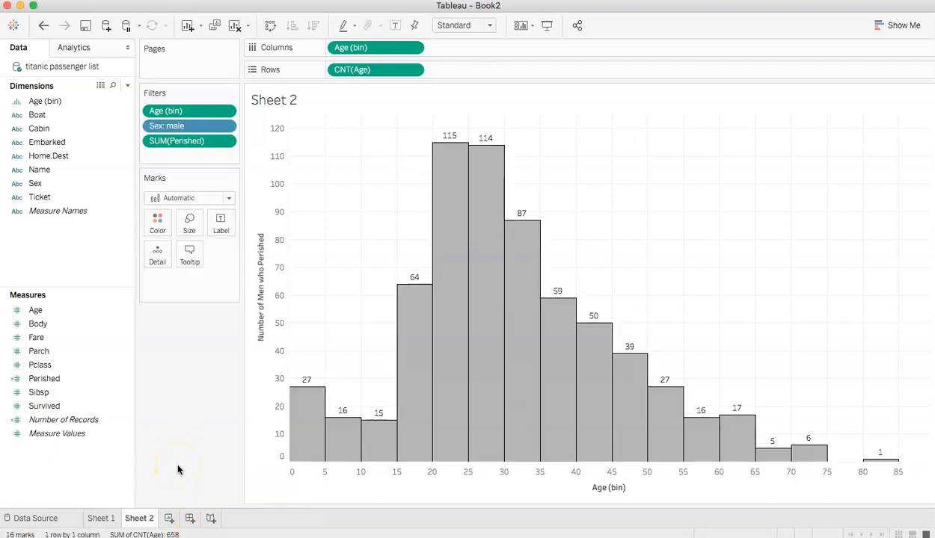
Look over the finished age histogram's bars, and switch back to Sheet 1 with the chart by sex
{"action": "mouse_move", "coordinate": [721, 445]}
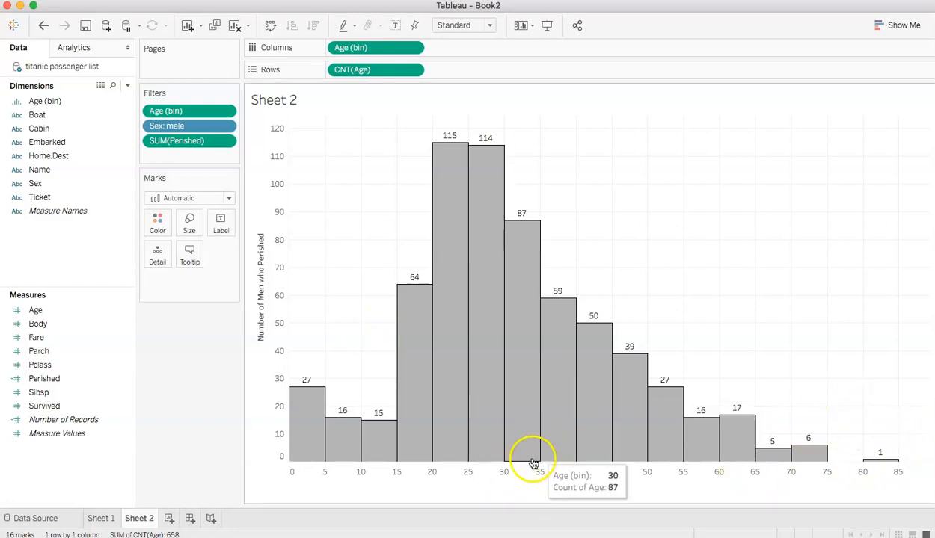
{"action": "mouse_move", "coordinate": [484, 309]}
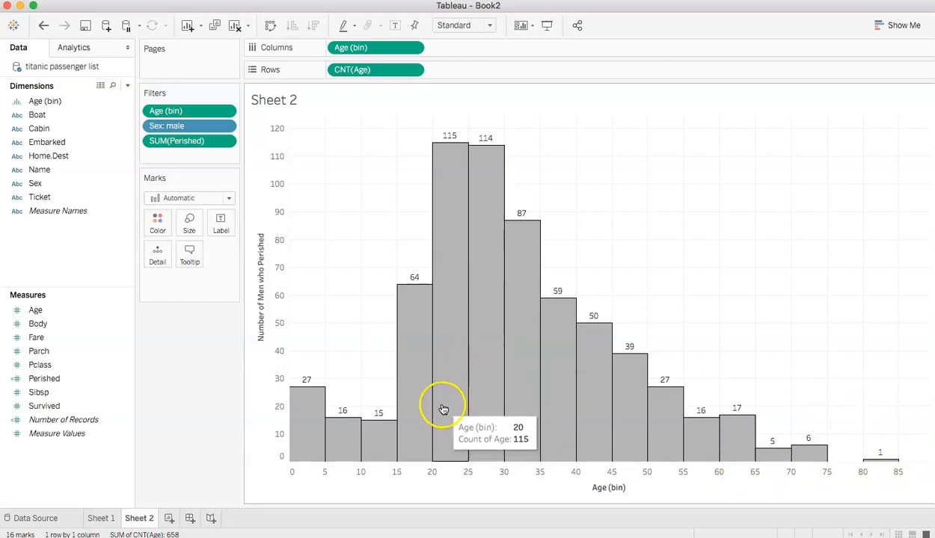
{"action": "mouse_move", "coordinate": [450, 455]}
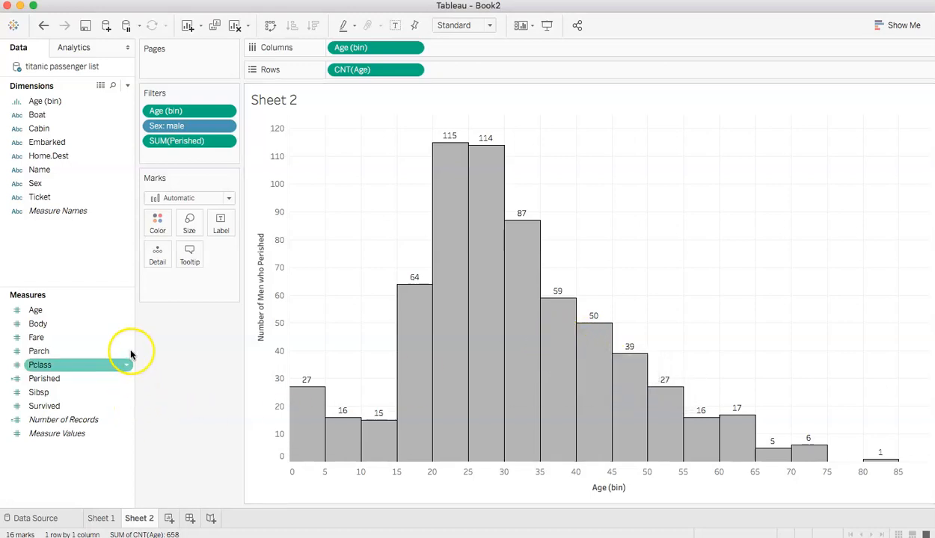
{"action": "left_click", "coordinate": [97, 519]}
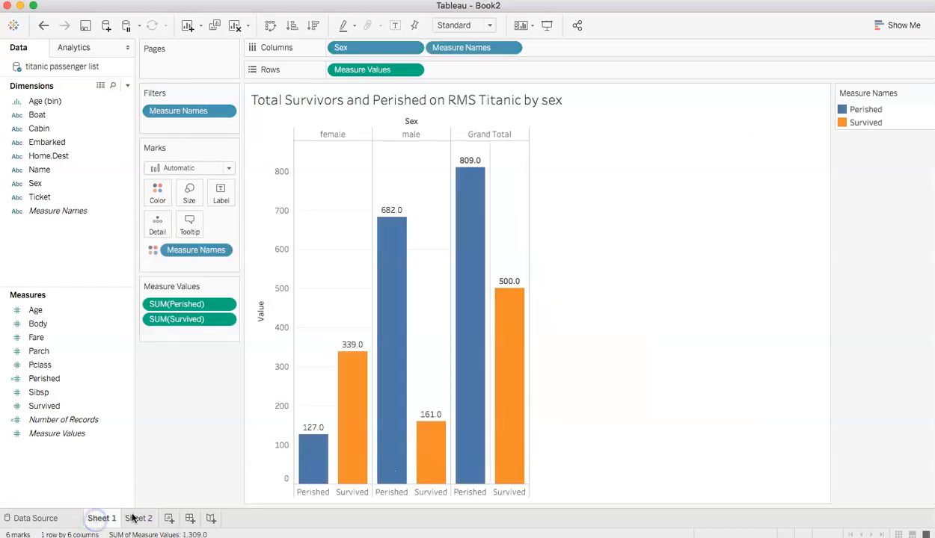
Change Sheet 2's title to "Age Distribution of Men Who Perished on the RMS Titanic"
{"action": "left_click", "coordinate": [129, 519]}
{"action": "left_click", "coordinate": [283, 114]}
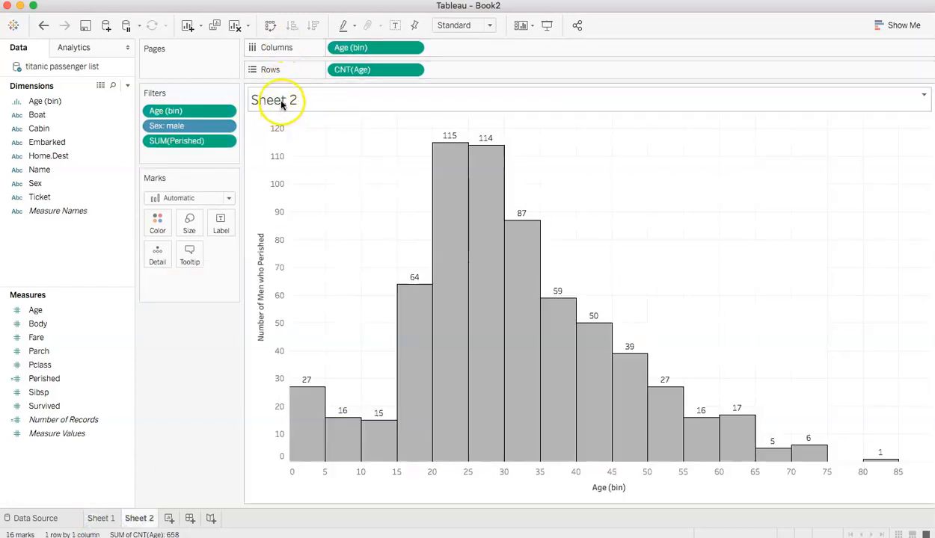
{"action": "double_click", "coordinate": [277, 100]}
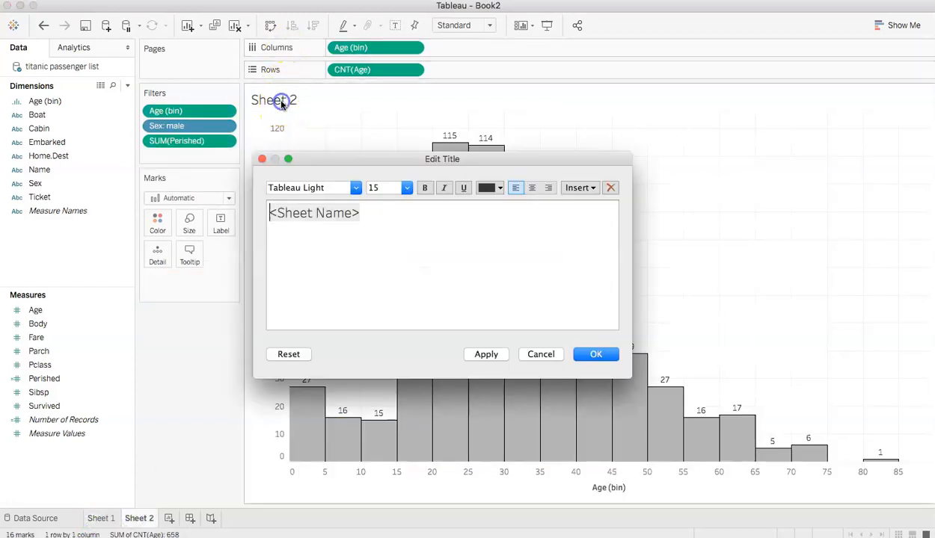
{"action": "double_click", "coordinate": [307, 215]}
{"action": "type", "text": "<"}
{"action": "type", "text": "Age"}
{"action": "type", "text": " Distribution of"}
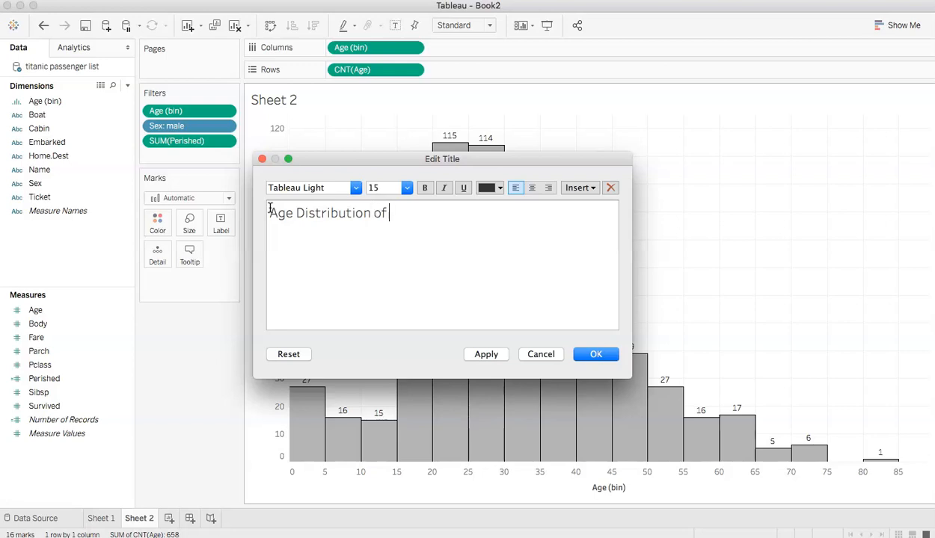
{"action": "type", "text": "Men Who Pres"}
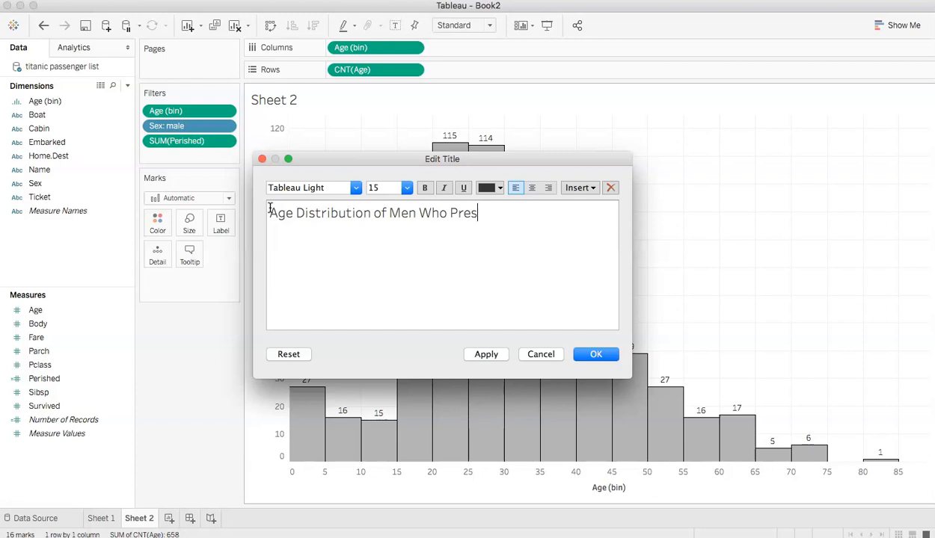
{"action": "key", "text": "BackSpace"}
{"action": "key", "text": "BackSpace"}
{"action": "key", "text": "BackSpace"}
{"action": "type", "text": "erished on the RMS"}
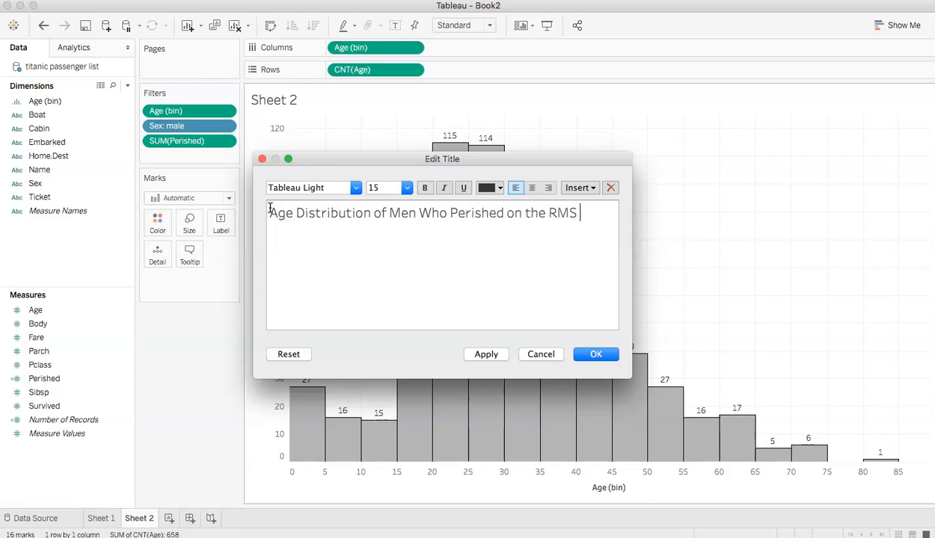
{"action": "type", "text": " Titanic"}
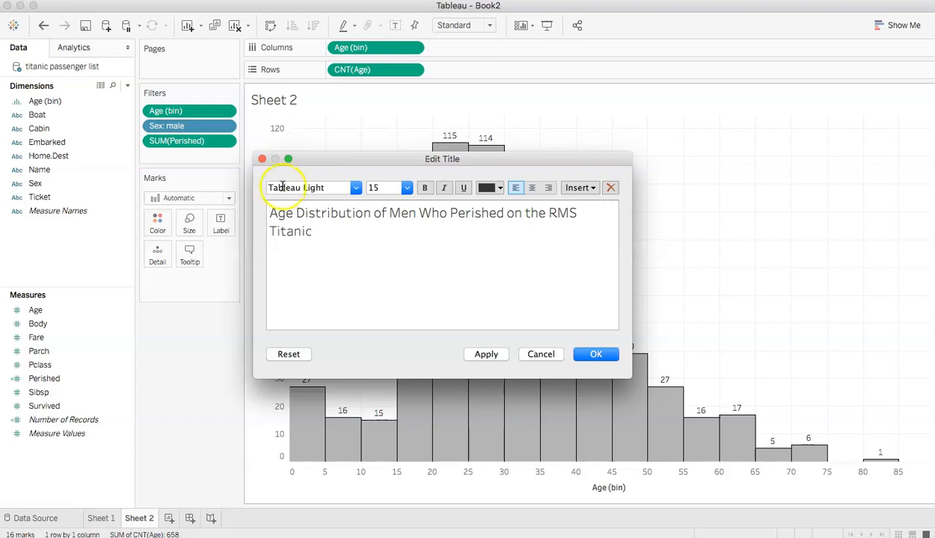
{"action": "left_click", "coordinate": [594, 355]}
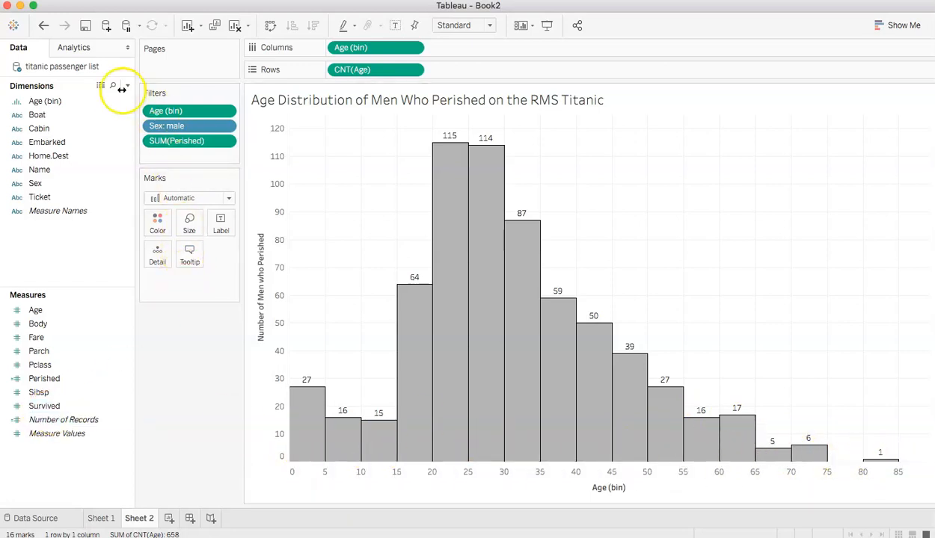
Try a bin size of 10 for the Age (bin) field
{"action": "right_click", "coordinate": [38, 103]}
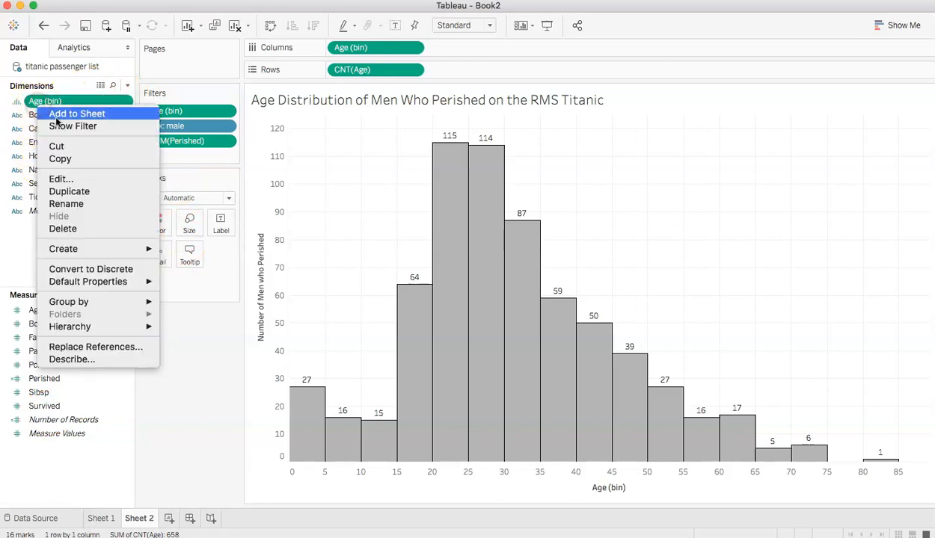
{"action": "left_click", "coordinate": [89, 179]}
{"action": "double_click", "coordinate": [404, 244]}
{"action": "type", "text": "10"}
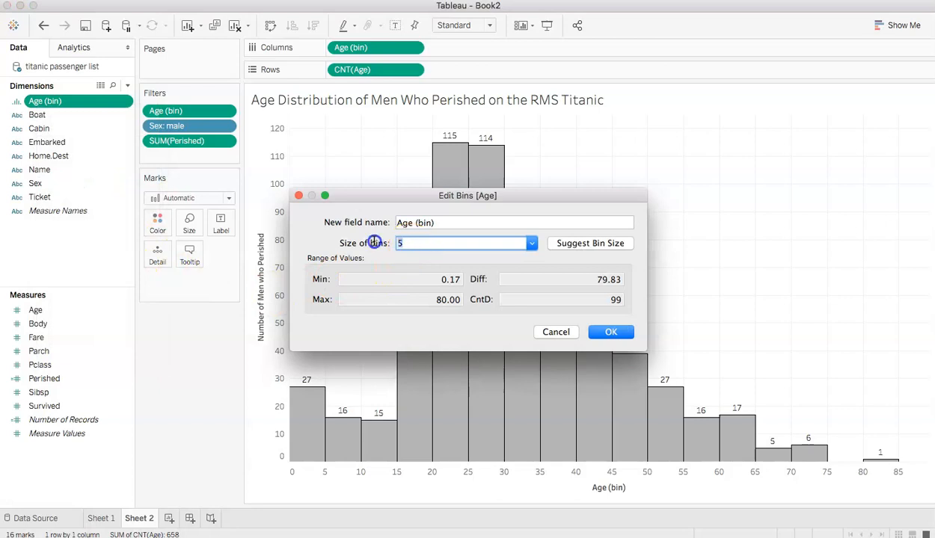
{"action": "left_click", "coordinate": [617, 332]}
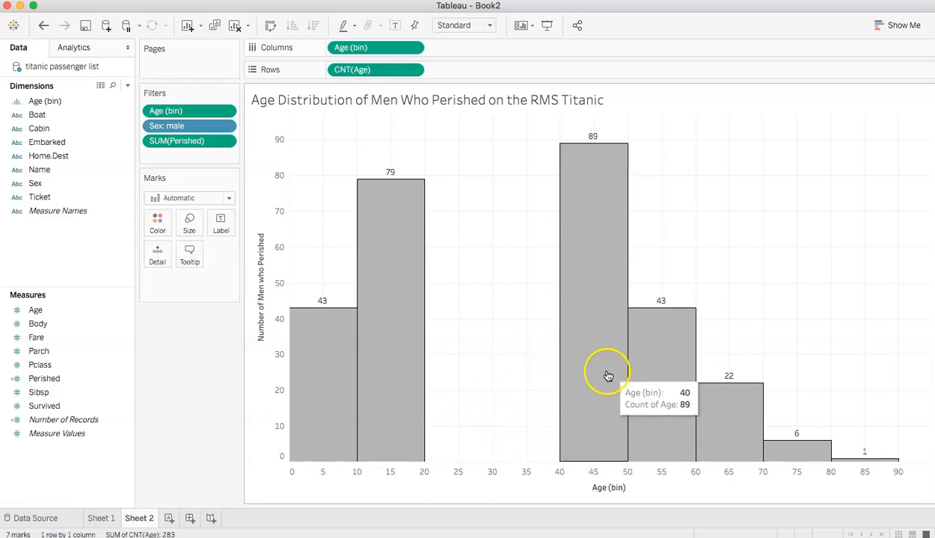
Inspect the regrouped histogram bars and undo the last bin size change
{"action": "mouse_move", "coordinate": [346, 434]}
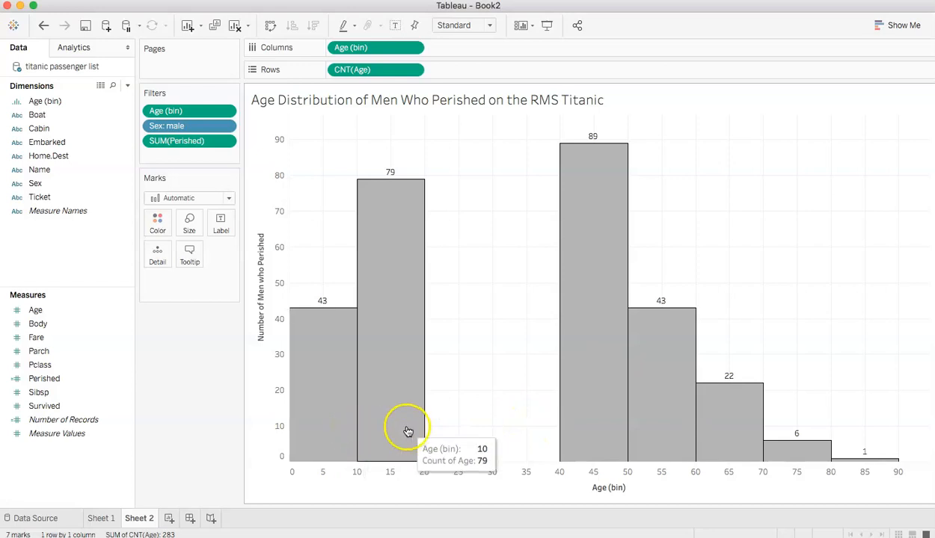
{"action": "mouse_move", "coordinate": [576, 409]}
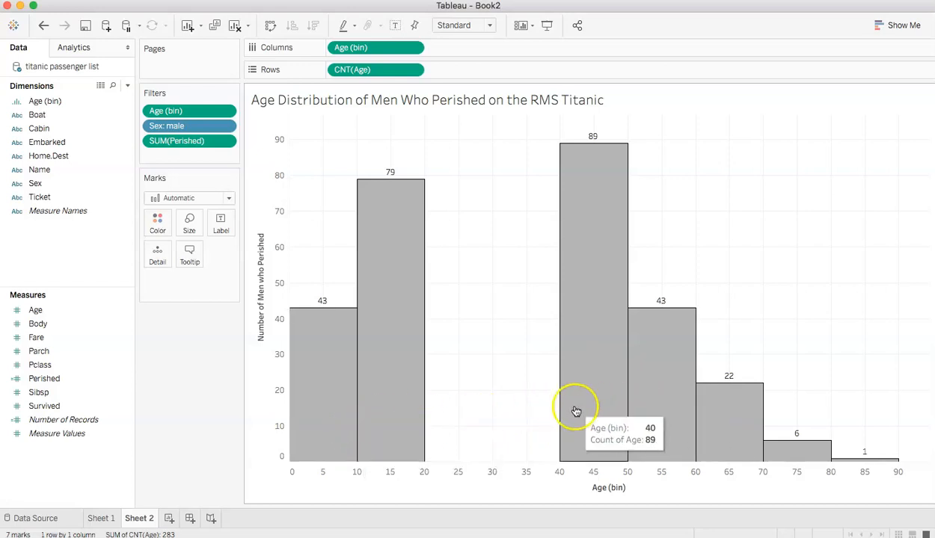
{"action": "left_click", "coordinate": [44, 26]}
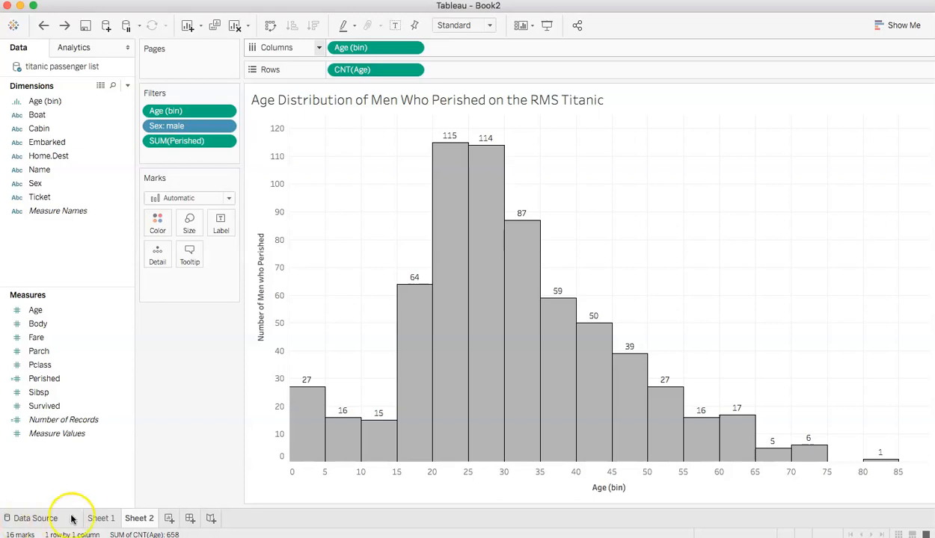
Create a new dashboard and add Sheet 1's chart by sex to it
{"action": "left_click", "coordinate": [192, 521]}
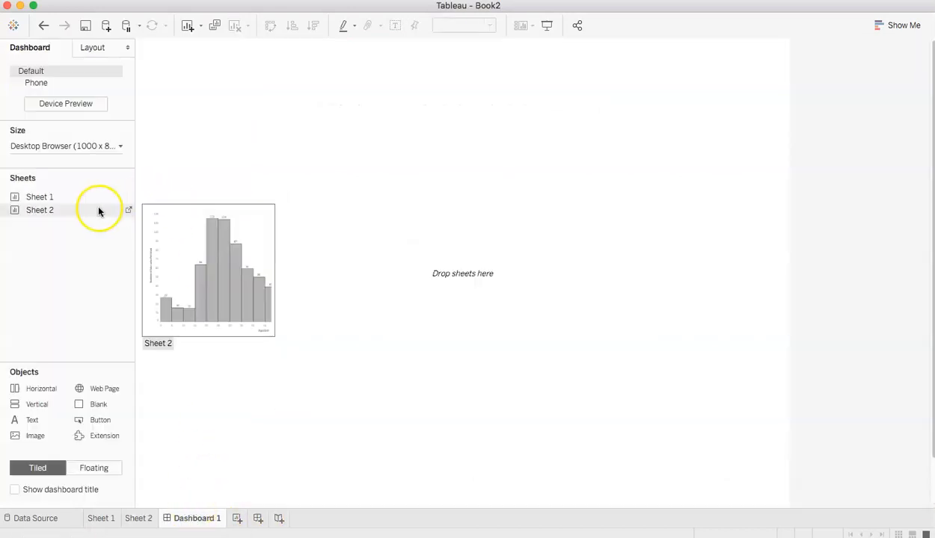
{"action": "mouse_move", "coordinate": [45, 198]}
{"action": "left_click_drag", "start_coordinate": [45, 198], "coordinate": [219, 182]}
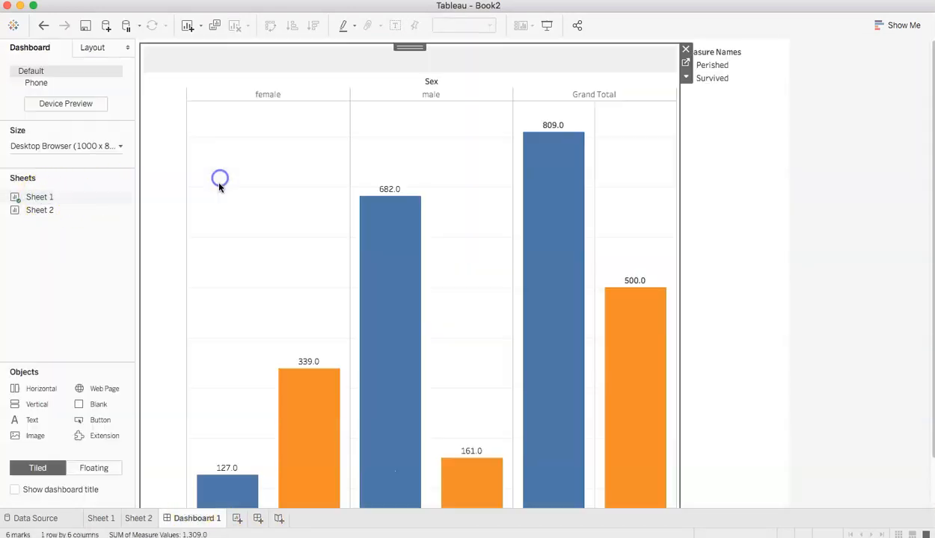
Add Sheet 2's age histogram to the dashboard below the chart by sex, removing the copy placed beside it
{"action": "left_click_drag", "start_coordinate": [45, 210], "coordinate": [679, 250]}
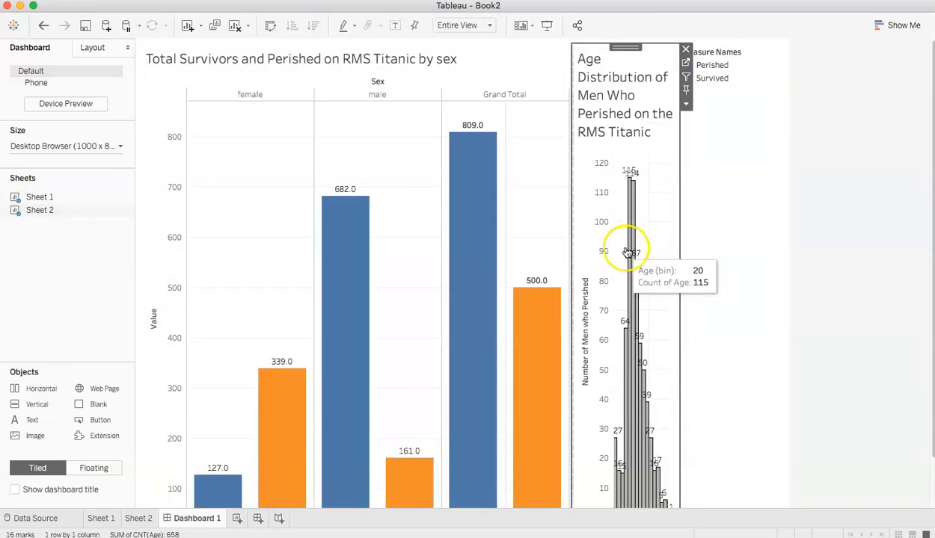
{"action": "left_click", "coordinate": [686, 50]}
{"action": "left_click_drag", "start_coordinate": [33, 216], "coordinate": [421, 353]}
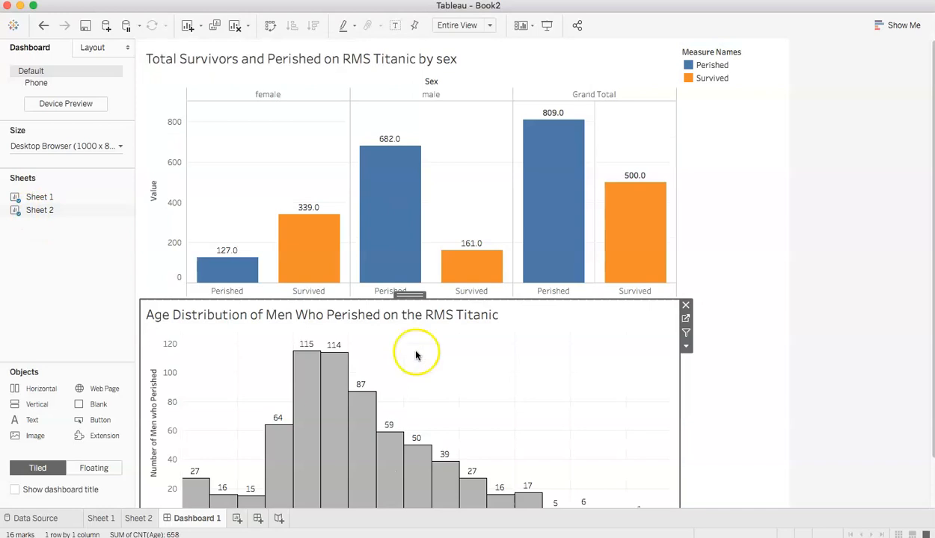
{"action": "scroll", "coordinate": [798, 462], "scroll_direction": "down", "scroll_amount": 2}
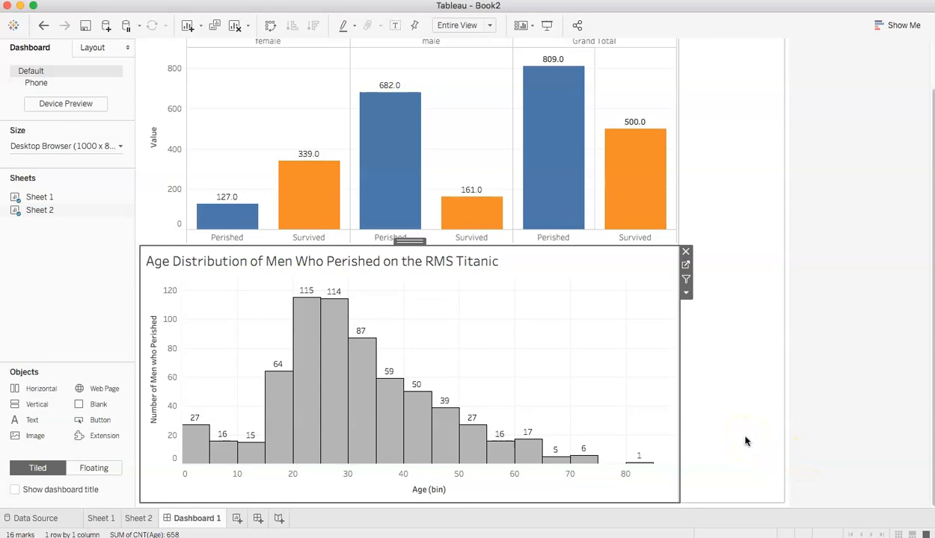
{"action": "scroll", "coordinate": [746, 442], "scroll_direction": "up", "scroll_amount": 2}
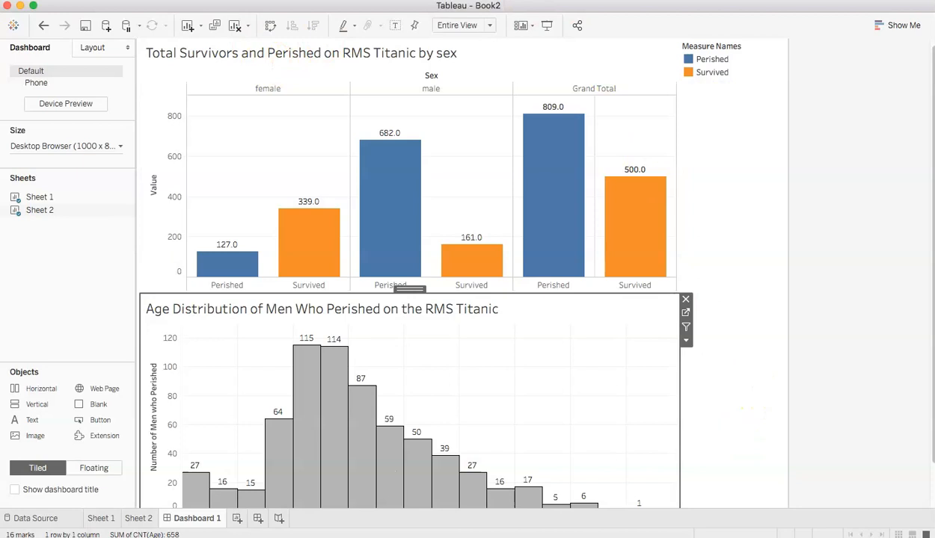
Export the dashboard as a PNG image named "Assignment 1.4b" to the Desktop
{"action": "left_click", "coordinate": [0, 0]}
{"action": "left_click", "coordinate": [360, 127]}
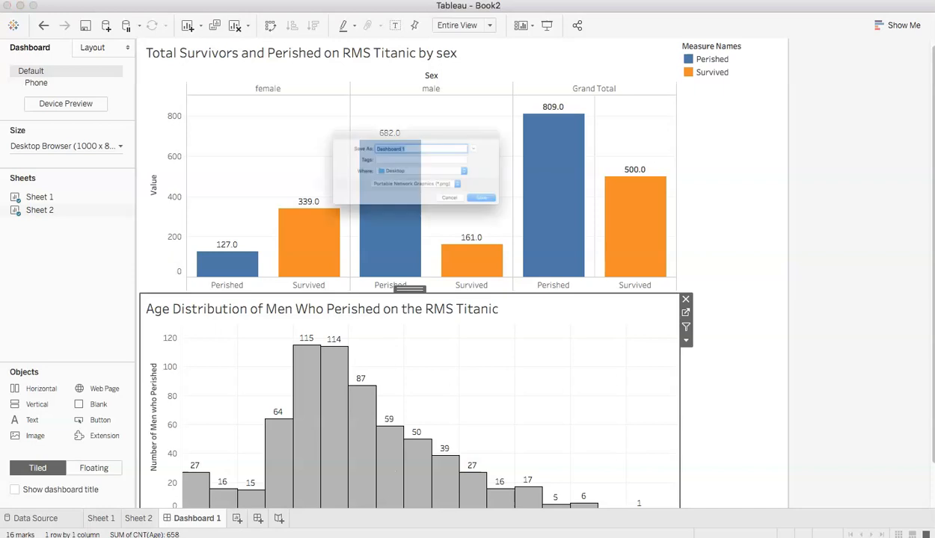
{"action": "type", "text": "AQ"}
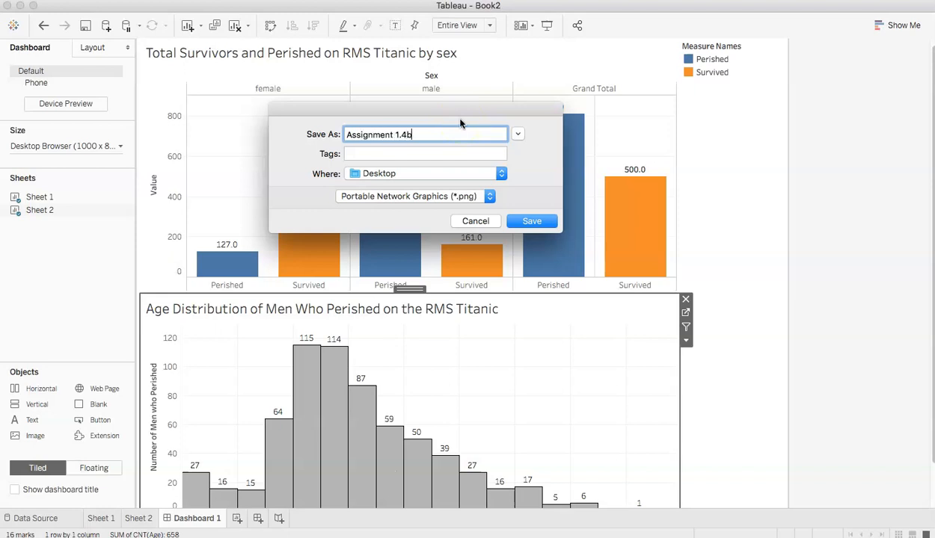
{"action": "left_click", "coordinate": [533, 222]}
{"action": "left_click", "coordinate": [532, 221]}
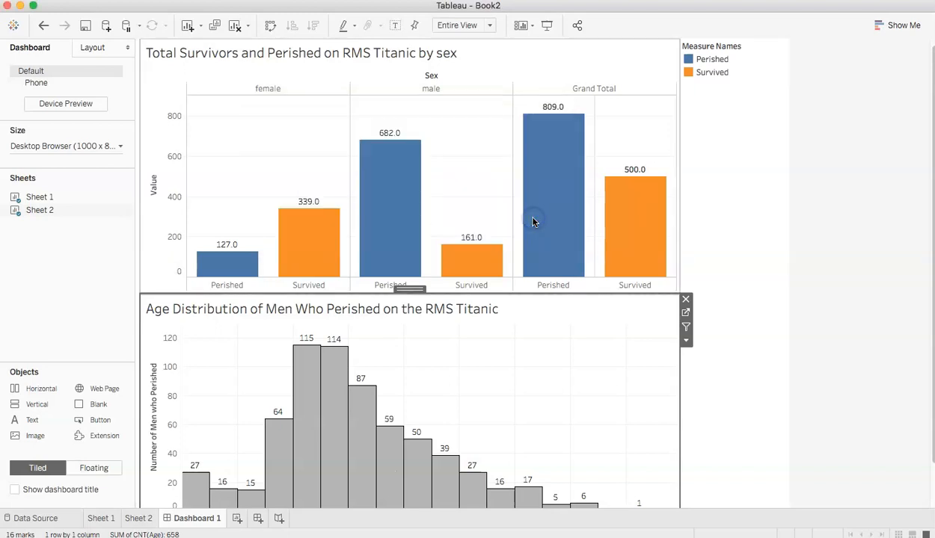
{"action": "left_click", "coordinate": [550, 220]}
{"action": "left_click", "coordinate": [455, 188]}
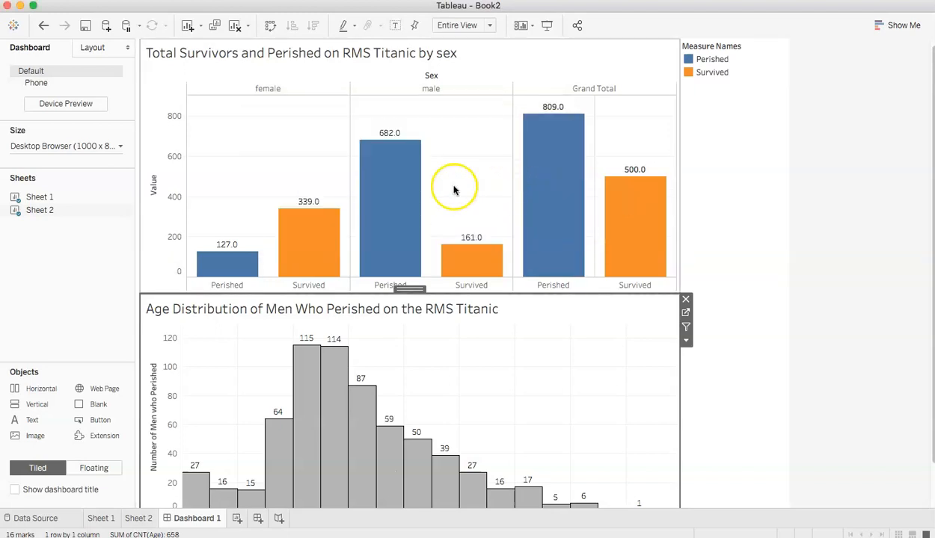
Switch to Preview to review the exported Assignment 1.4b.png, and close both assignment images to return to the Tableau dashboard
{"action": "key", "text": "super+Tab"}
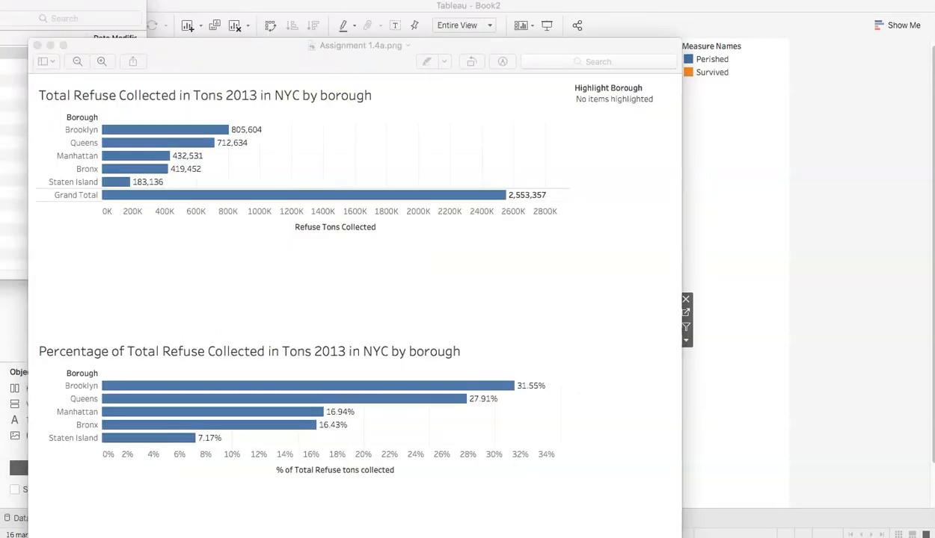
{"action": "left_click_drag", "start_coordinate": [0, 116], "coordinate": [433, 20]}
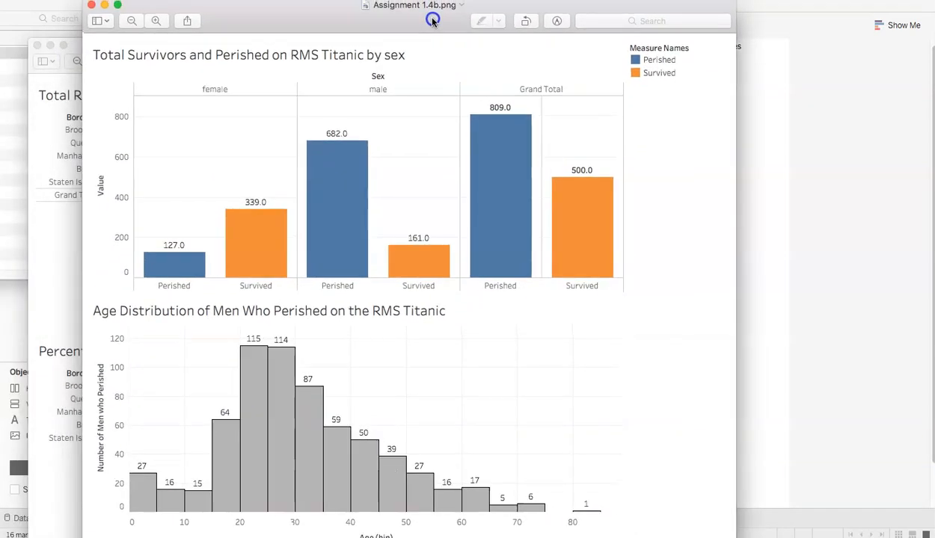
{"action": "left_click", "coordinate": [93, 6]}
{"action": "left_click", "coordinate": [38, 47]}
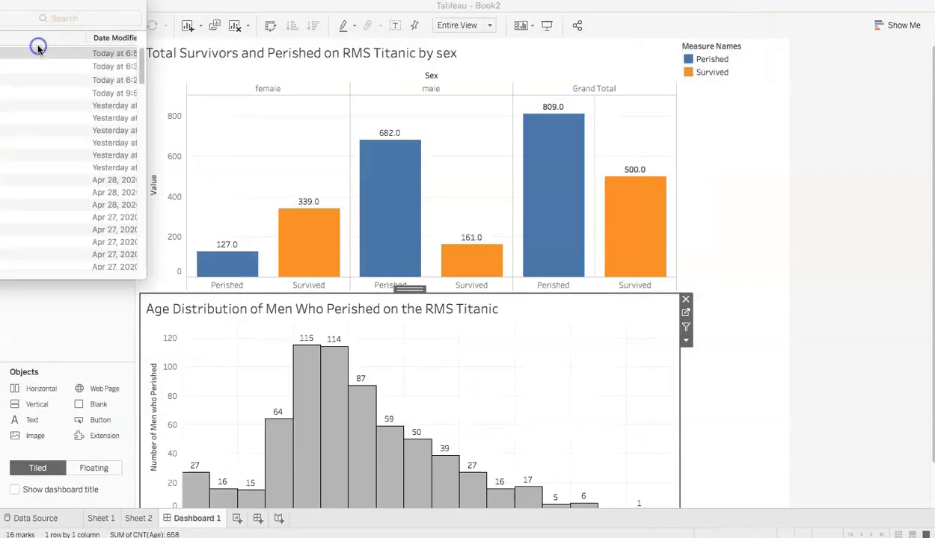
{"action": "left_click", "coordinate": [851, 173]}
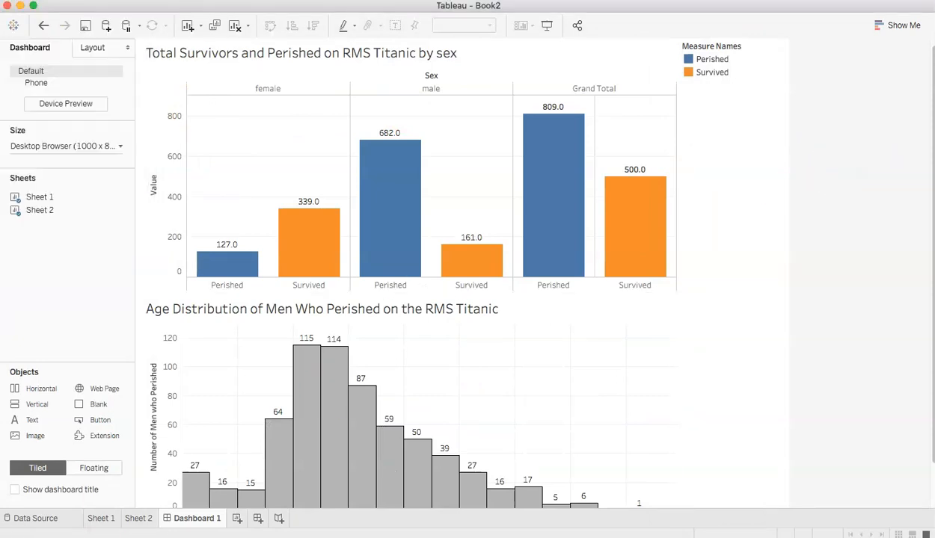